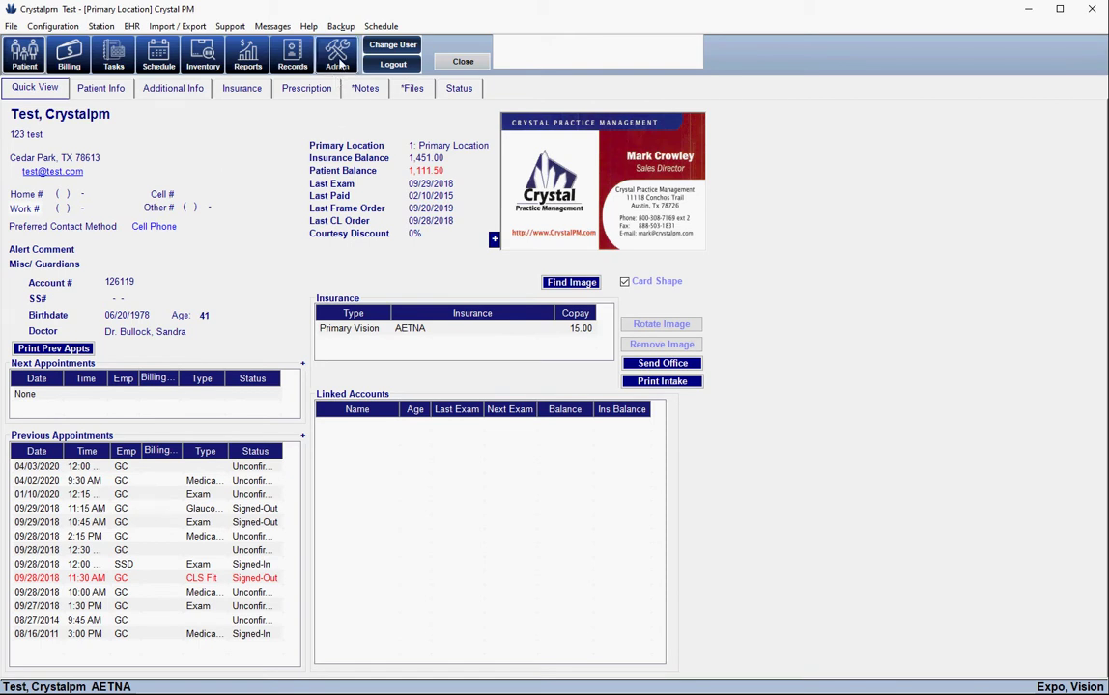
# Switch from the patient's Quick View to Admin, triggering the missing home/cell phone warning
pyautogui.click(340, 59)
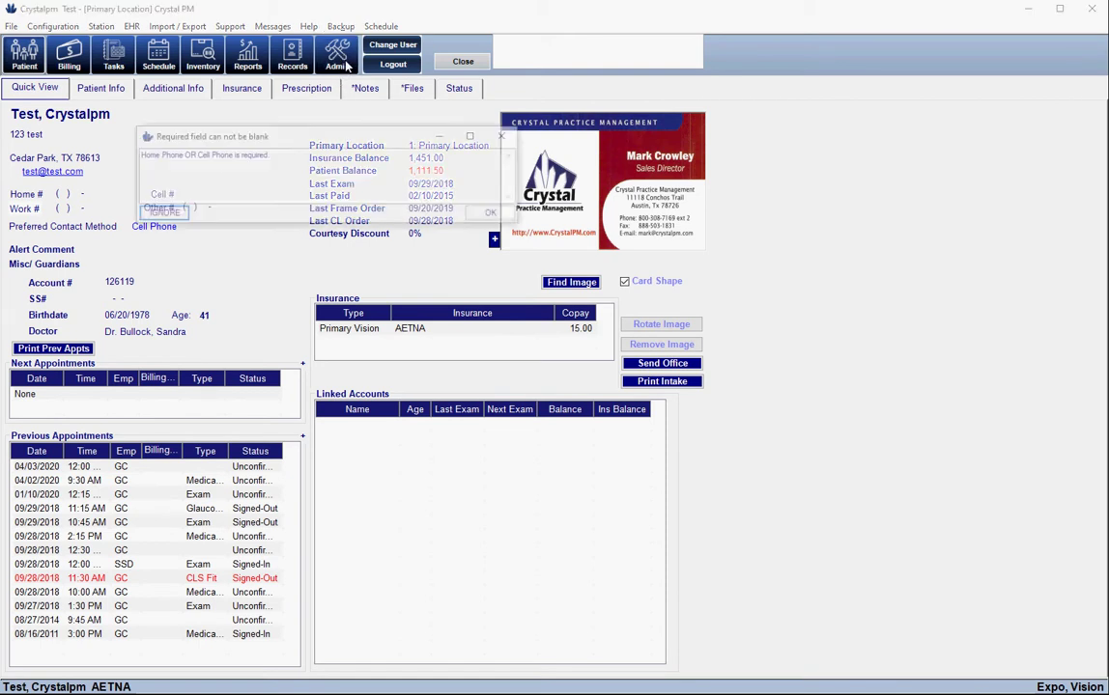
# Ignore the phone warning, open the Admin Website settings, and select the patient portal URL
pyautogui.click(161, 215)
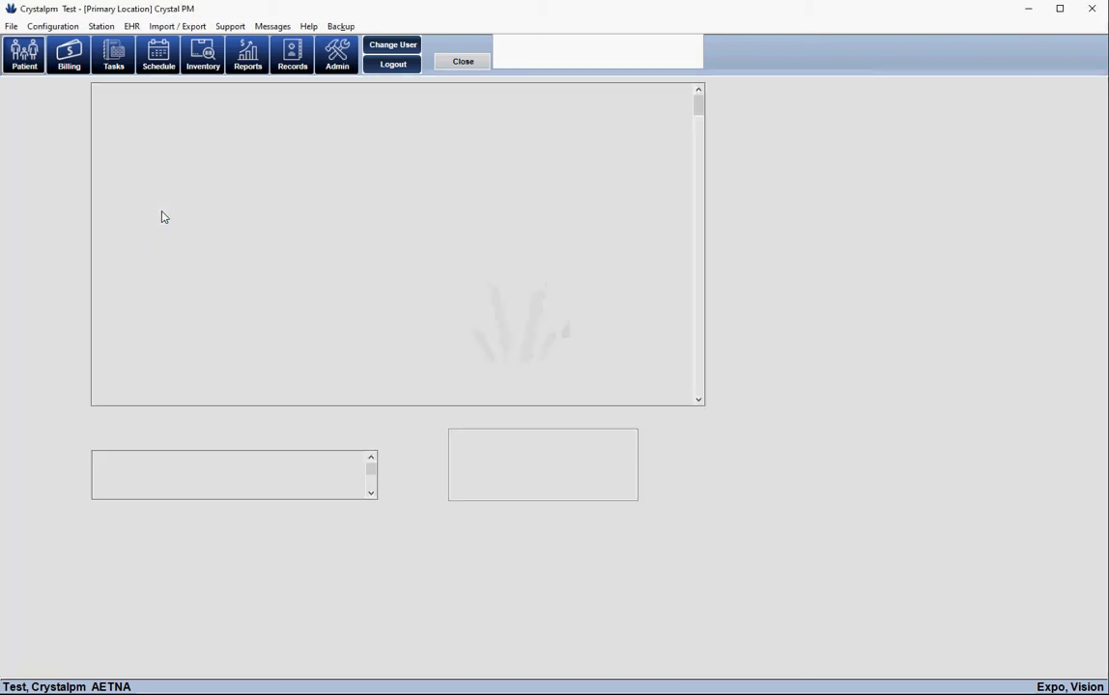
pyautogui.click(32, 541)
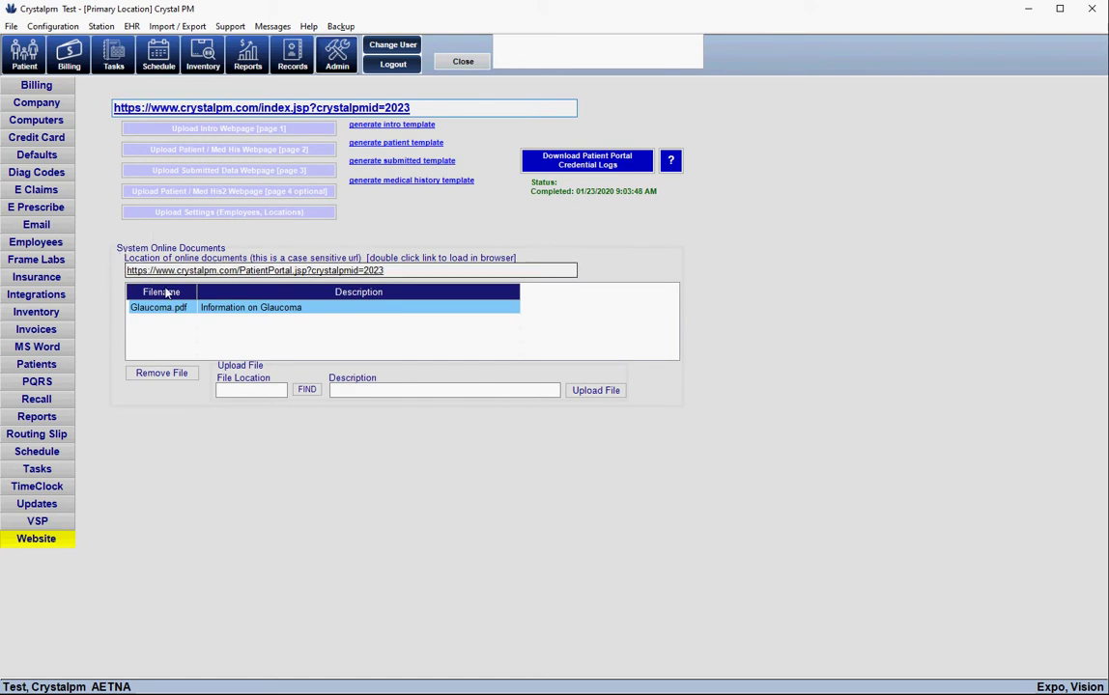
pyautogui.click(349, 271)
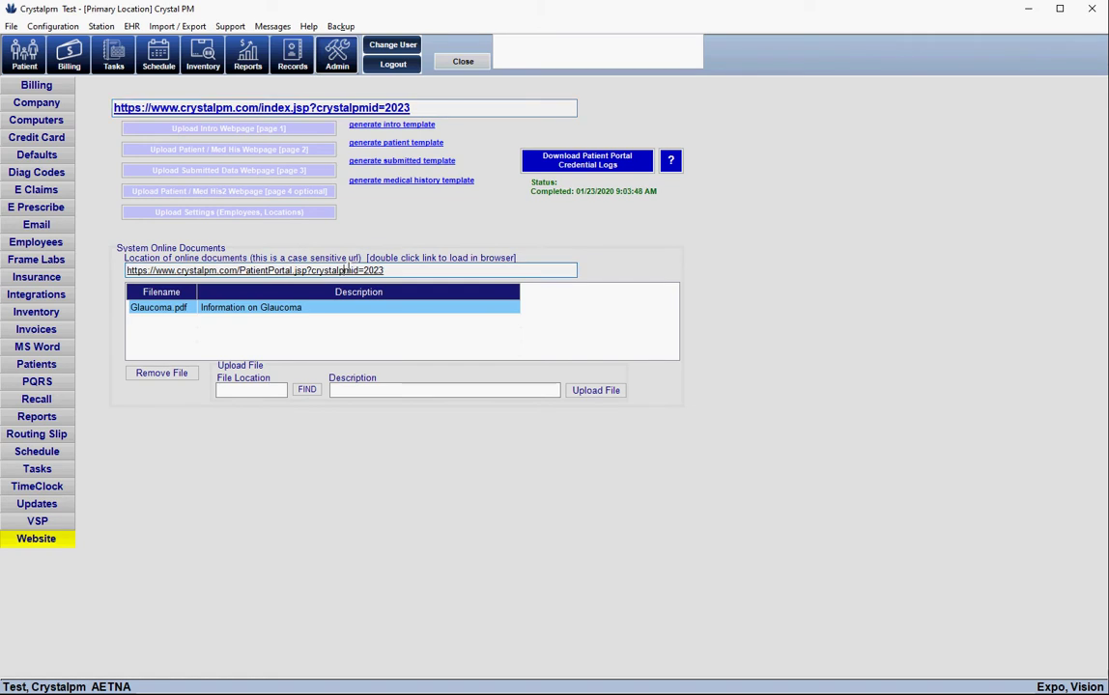
# Open the crystalpmid=2023 portal login page in the browser and reposition its window
pyautogui.doubleClick(349, 271)
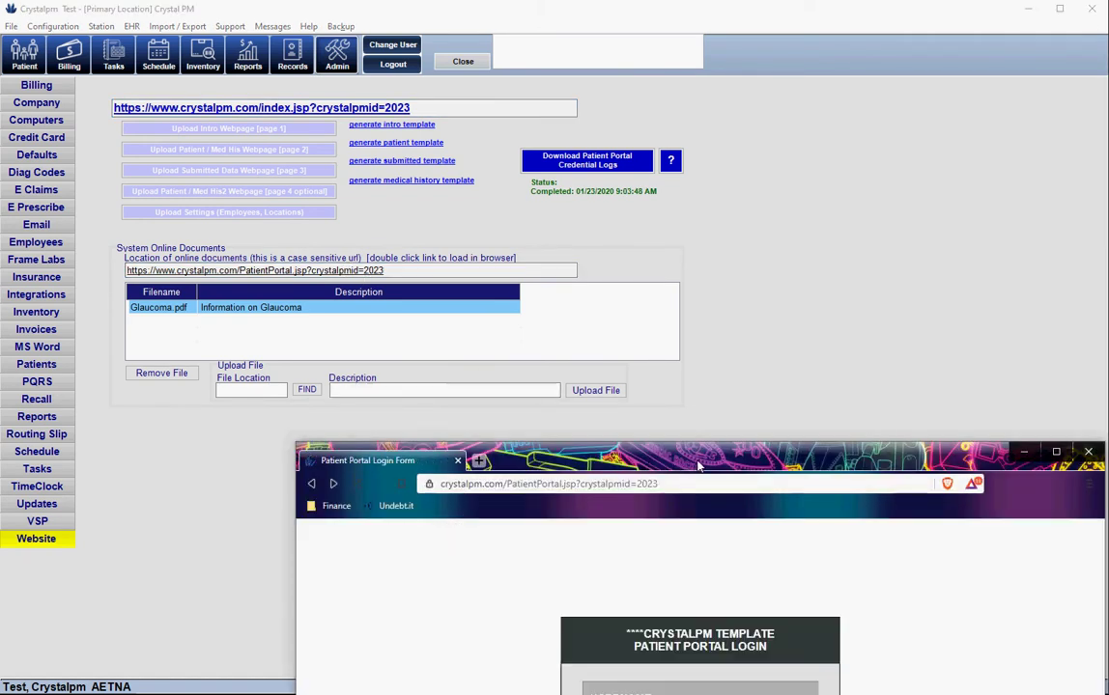
pyautogui.moveTo(704, 464); pyautogui.dragTo(571, 55)
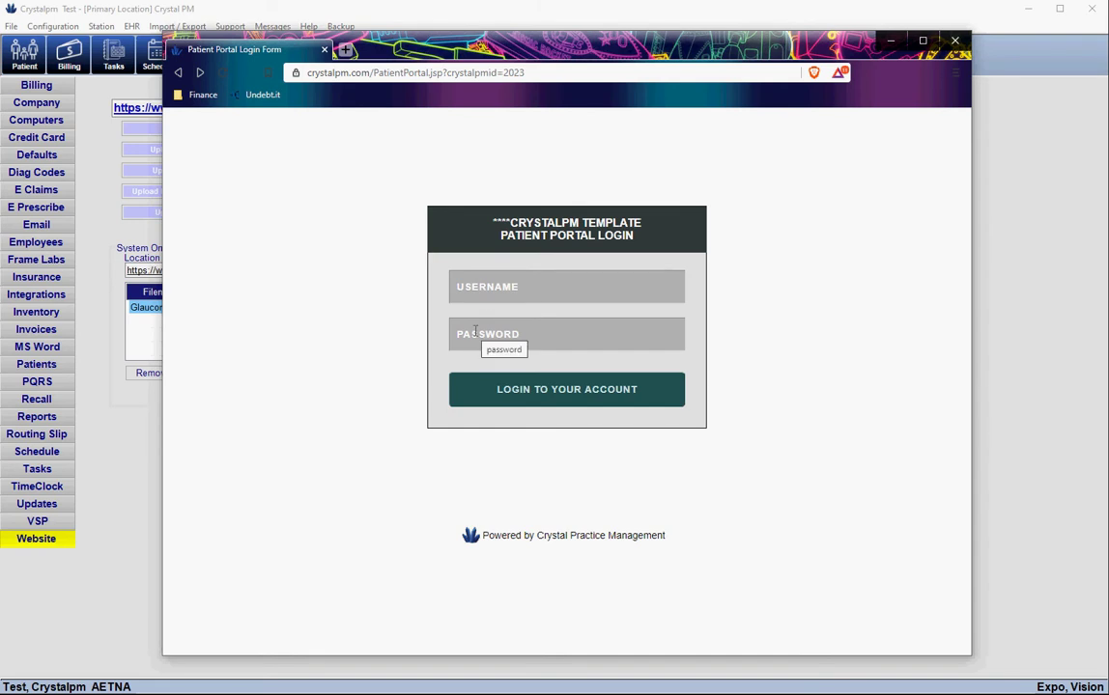
pyautogui.moveTo(429, 44); pyautogui.dragTo(584, 360)
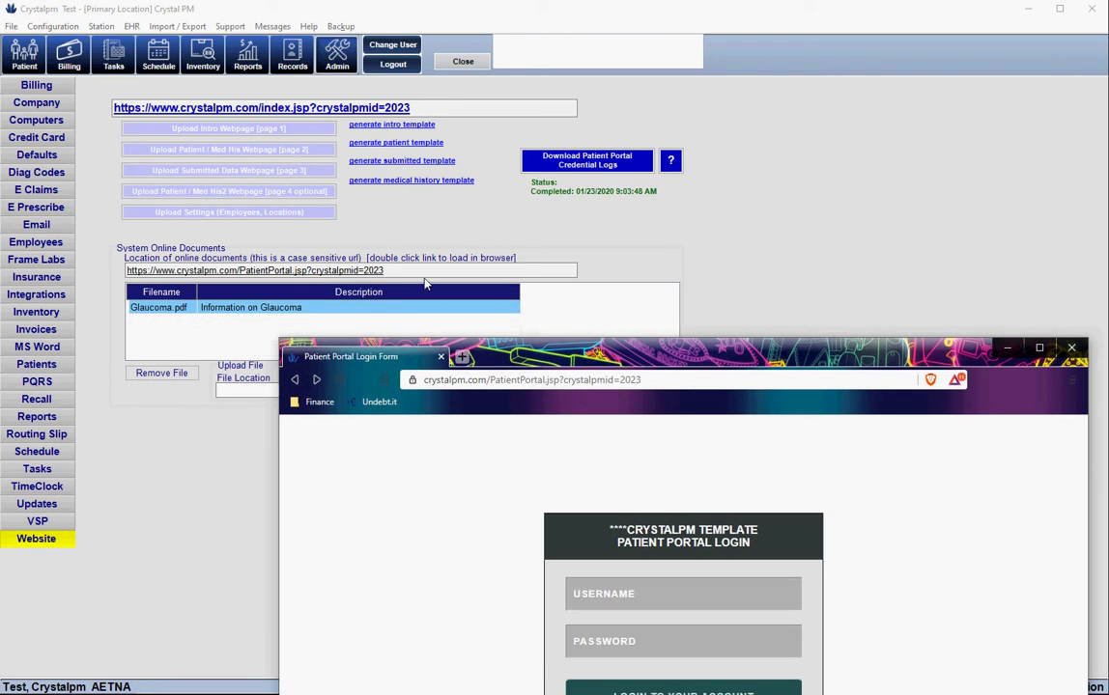
pyautogui.click(314, 271)
pyautogui.click(645, 378)
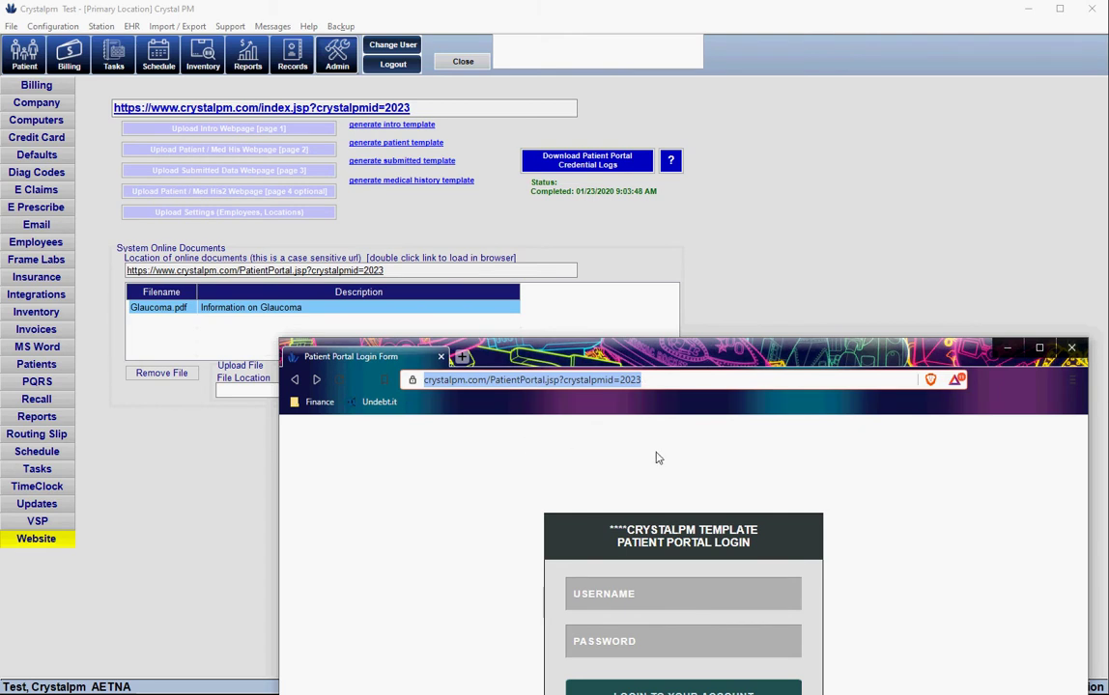
pyautogui.moveTo(714, 359); pyautogui.dragTo(714, 261)
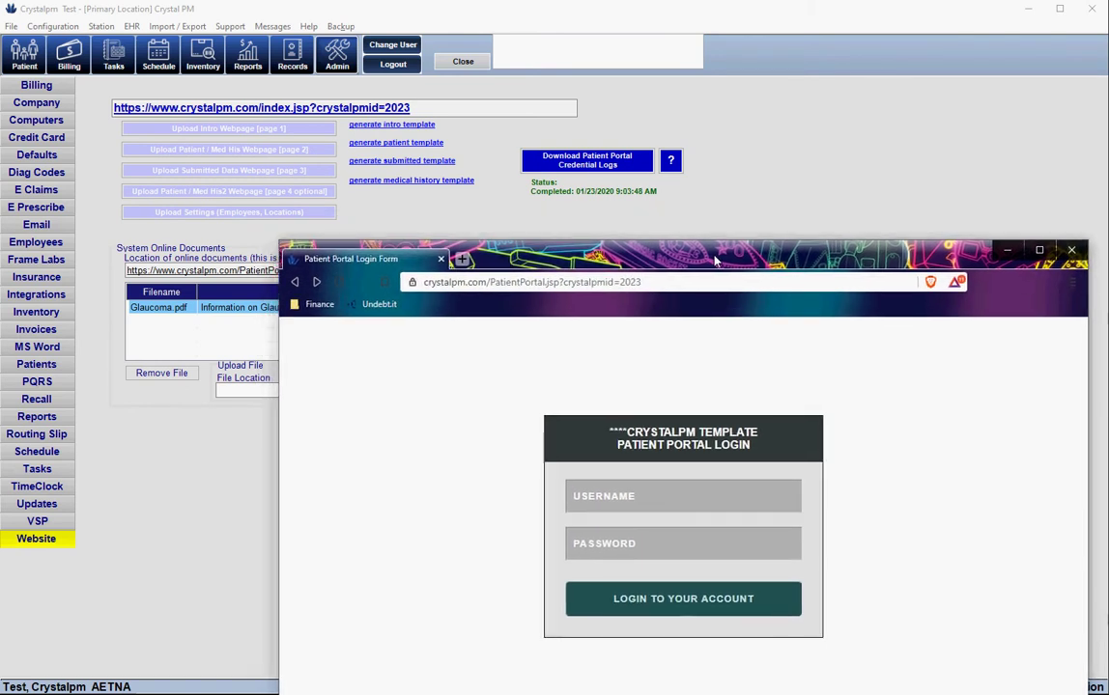
# Change the portal address to crystalpmid=4, reload it, and set the browser aside
pyautogui.click(662, 282)
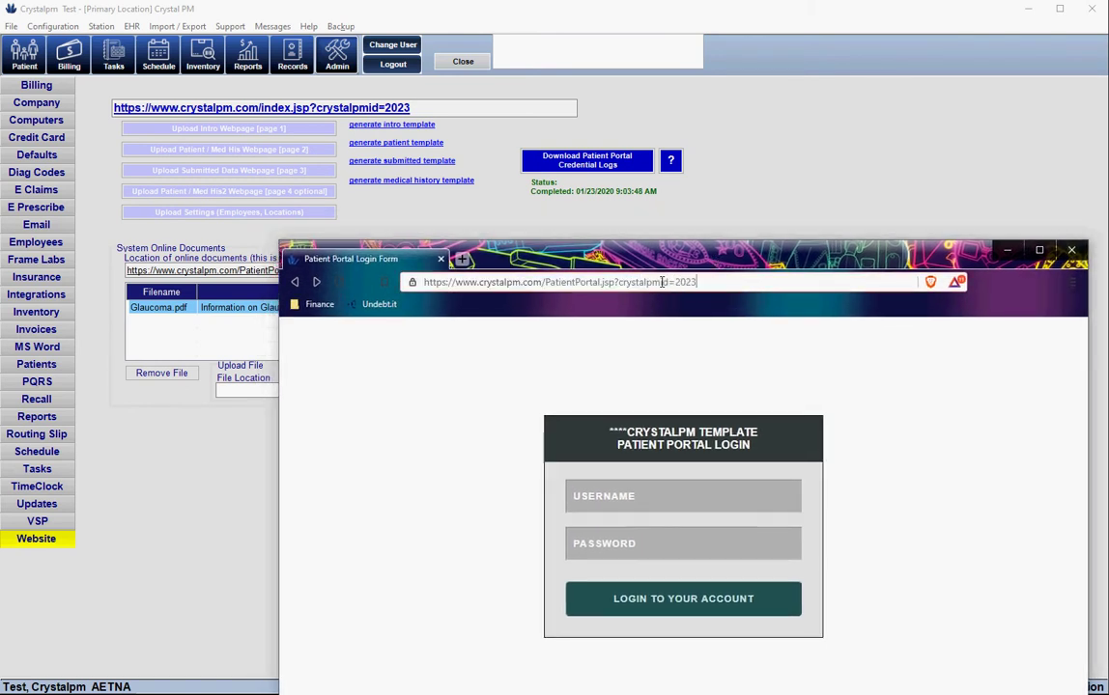
pyautogui.press('BackSpace')
pyautogui.press('BackSpace')
pyautogui.press('BackSpace')
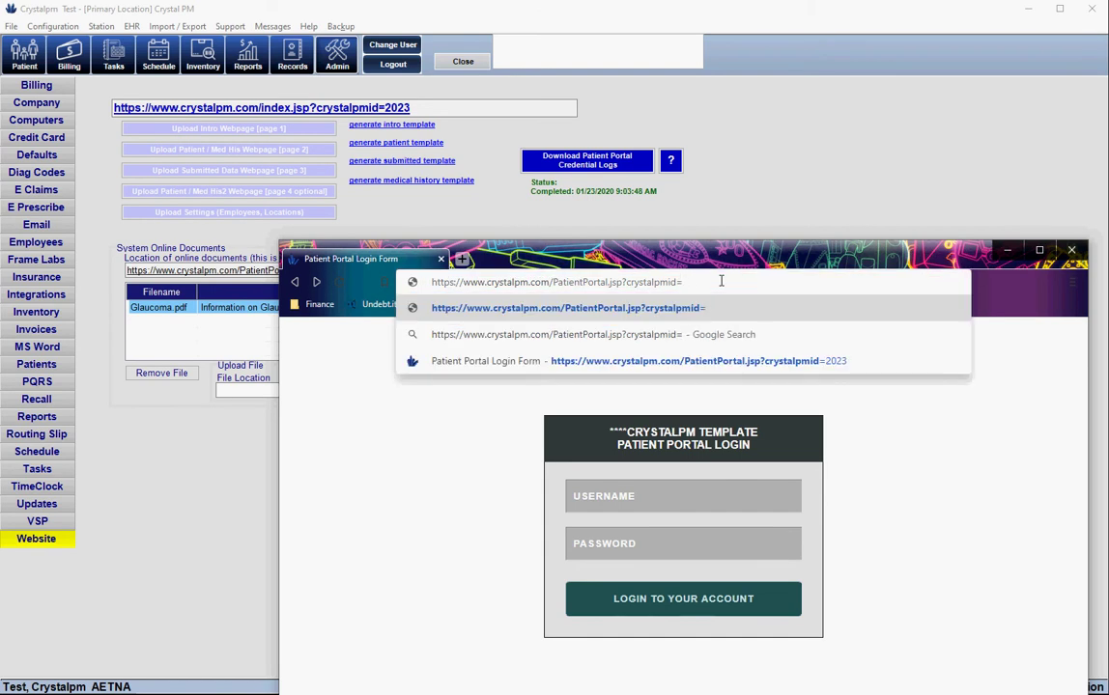
pyautogui.press('BackSpace')
pyautogui.write('4')
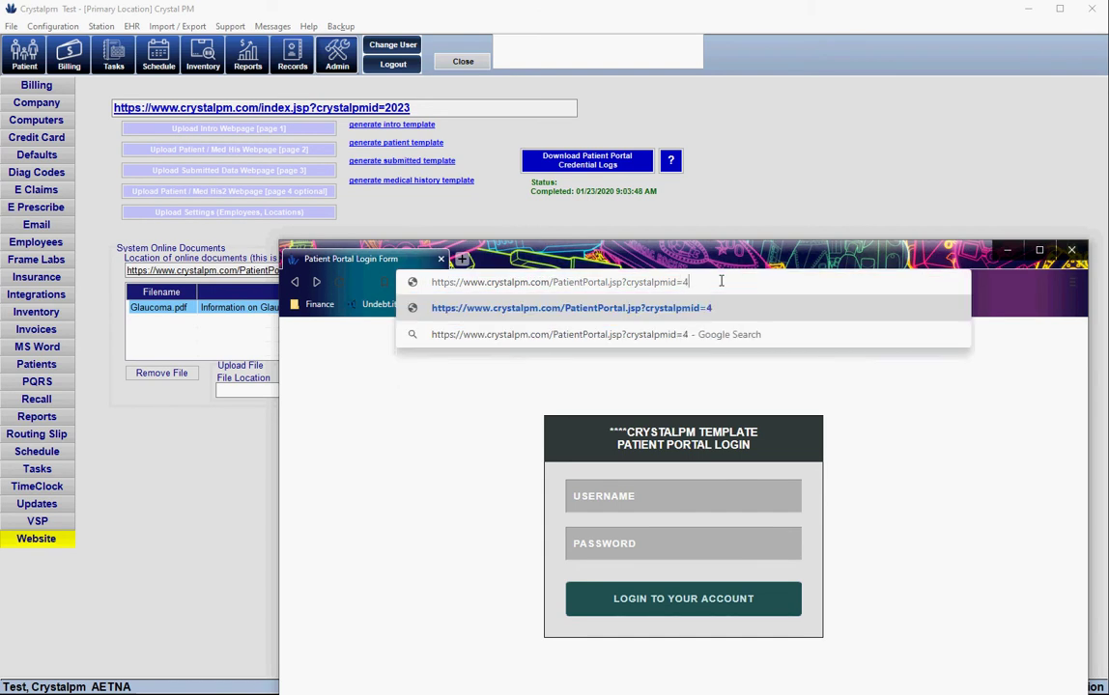
pyautogui.press('Return')
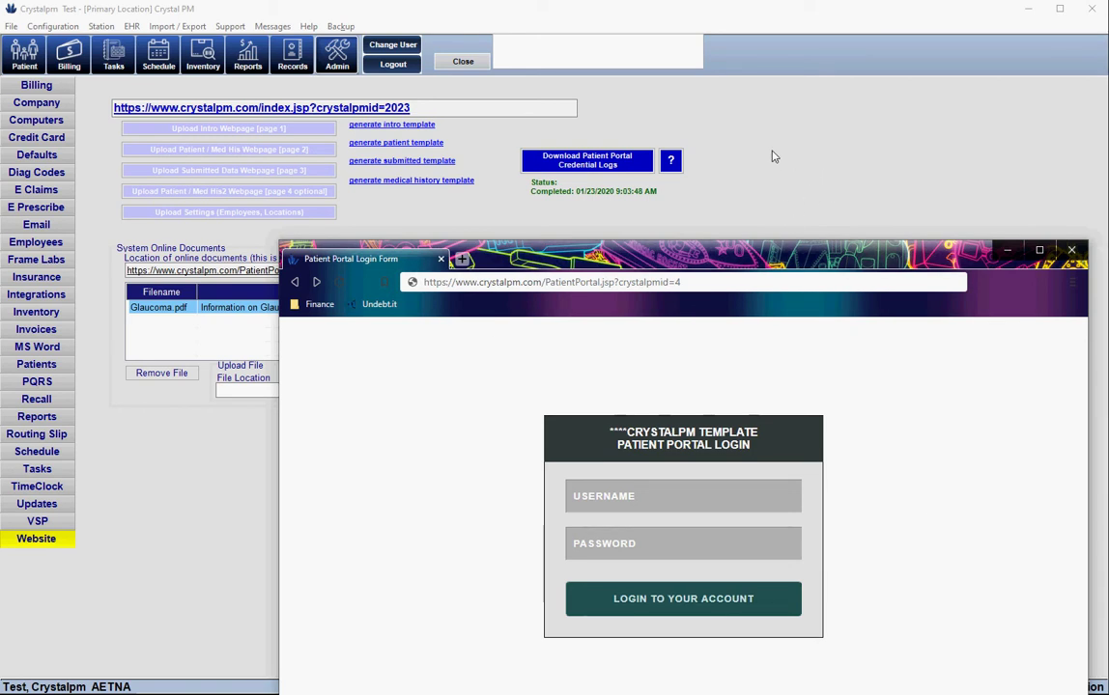
pyautogui.click(633, 108)
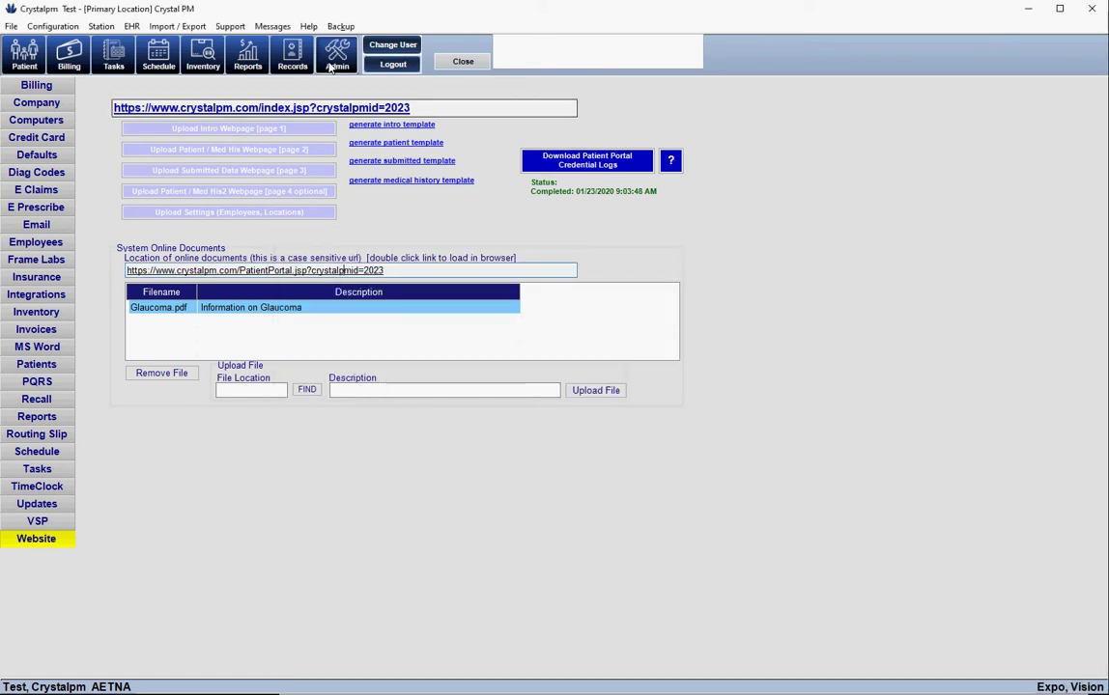
# Show the patient's *Files tab with the Online Portal panel's username and password
pyautogui.click(21, 58)
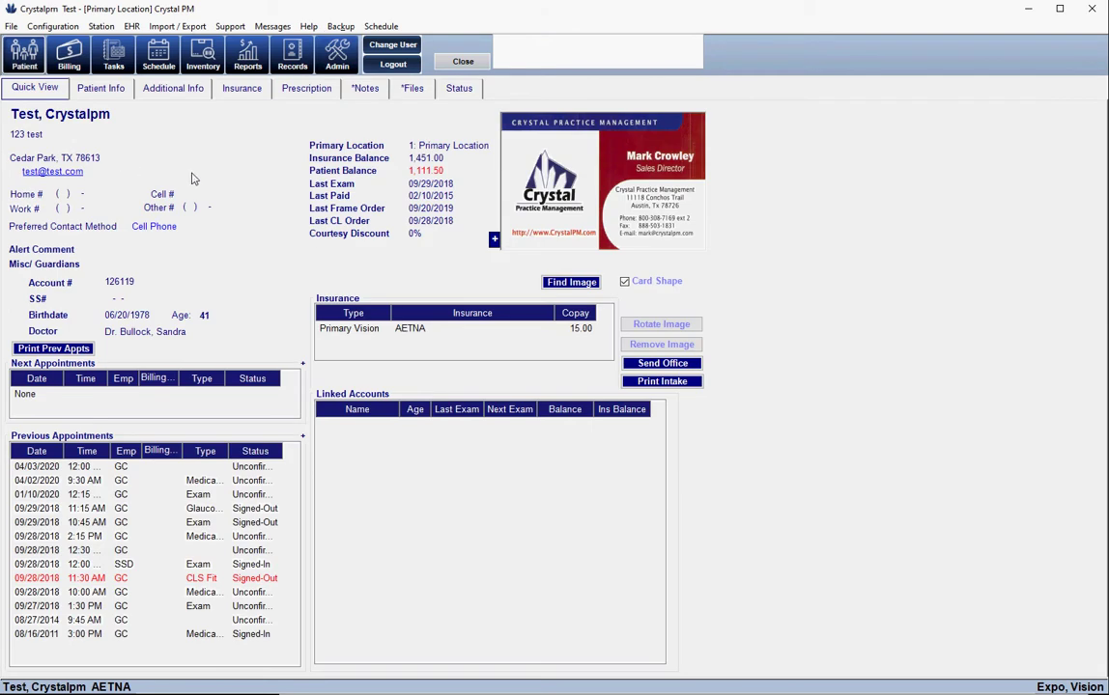
pyautogui.click(413, 91)
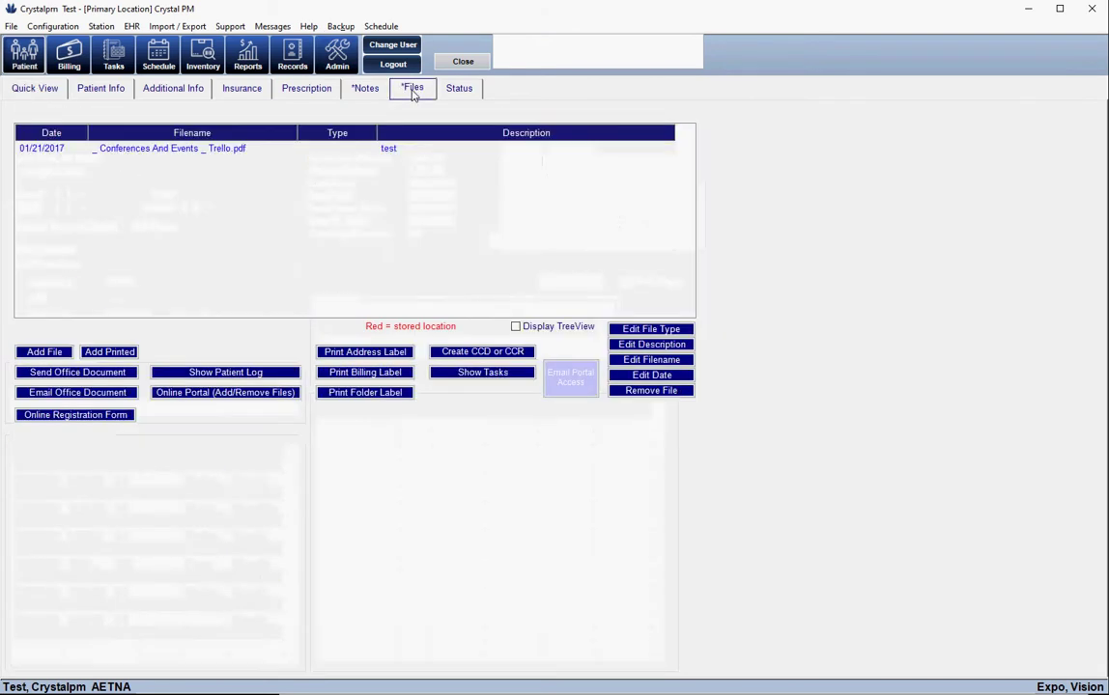
pyautogui.click(215, 395)
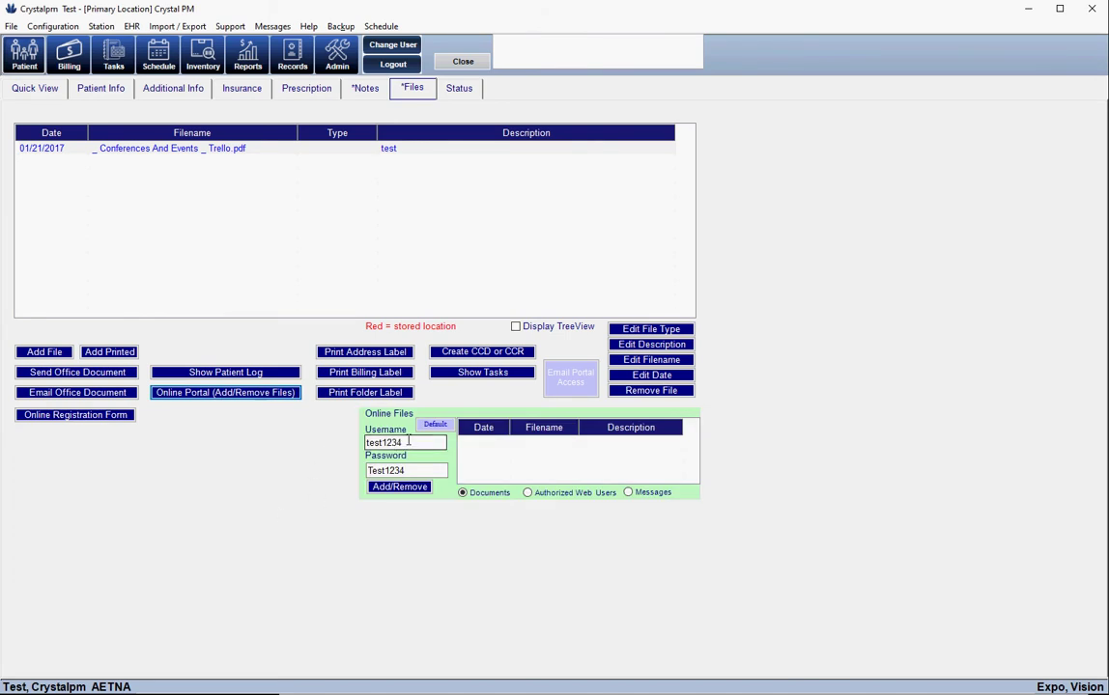
pyautogui.click(380, 471)
pyautogui.click(292, 69)
# Ignore the phone warning, view the exam record's ARRA page, then return to Admin billing codes
pyautogui.click(198, 250)
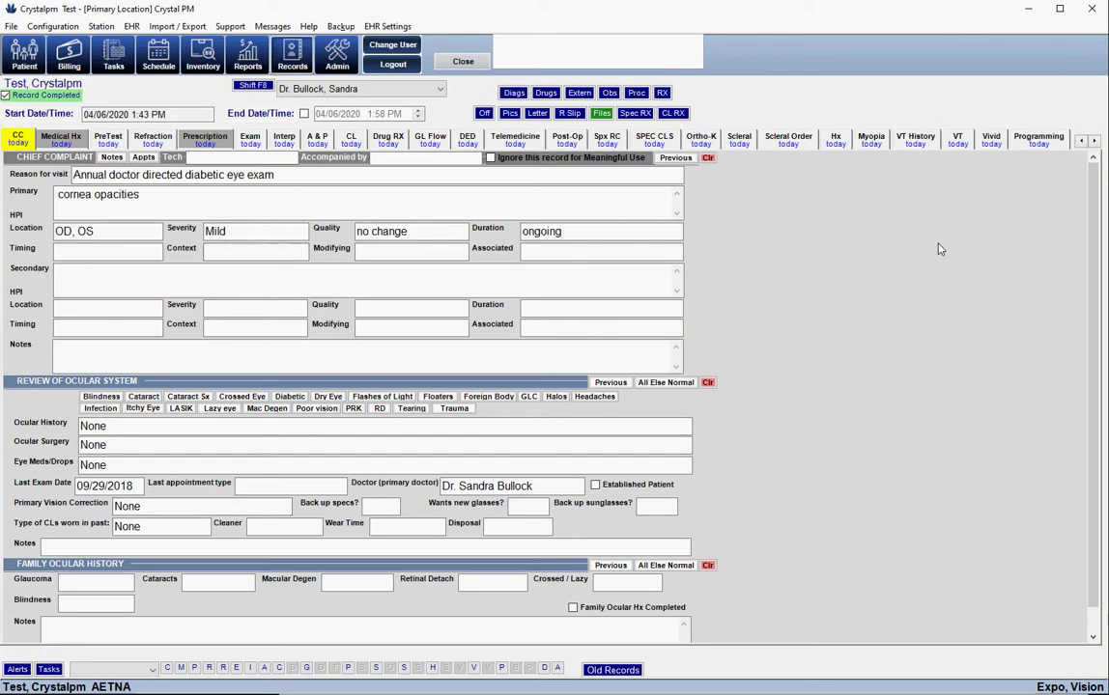
pyautogui.click(1094, 141)
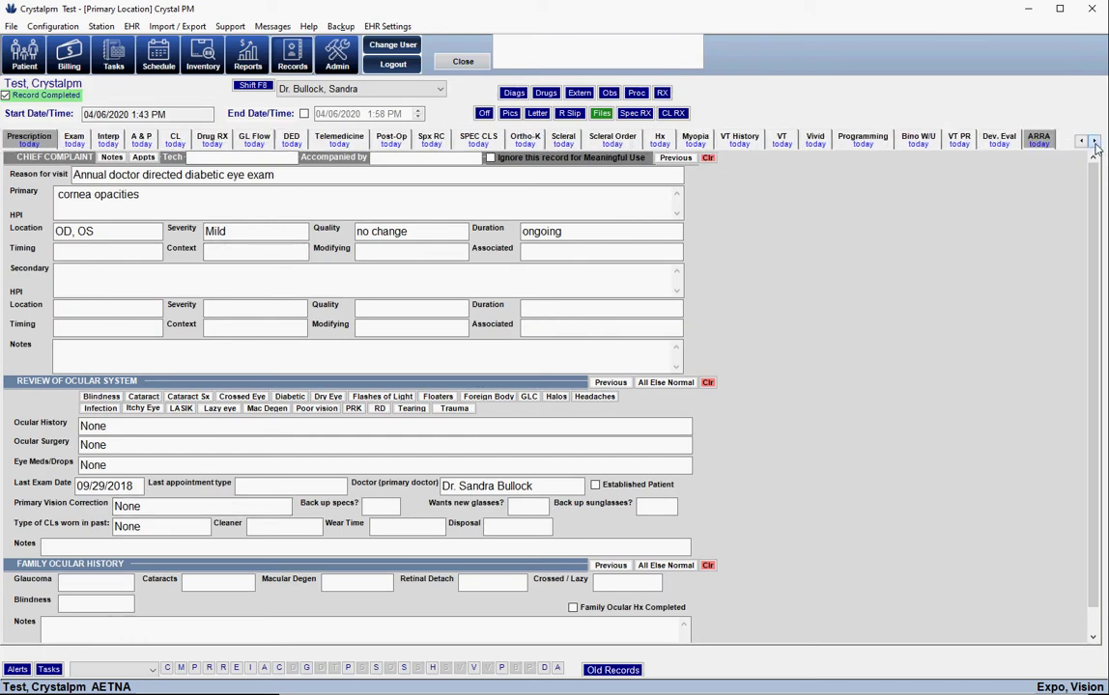
pyautogui.click(1038, 140)
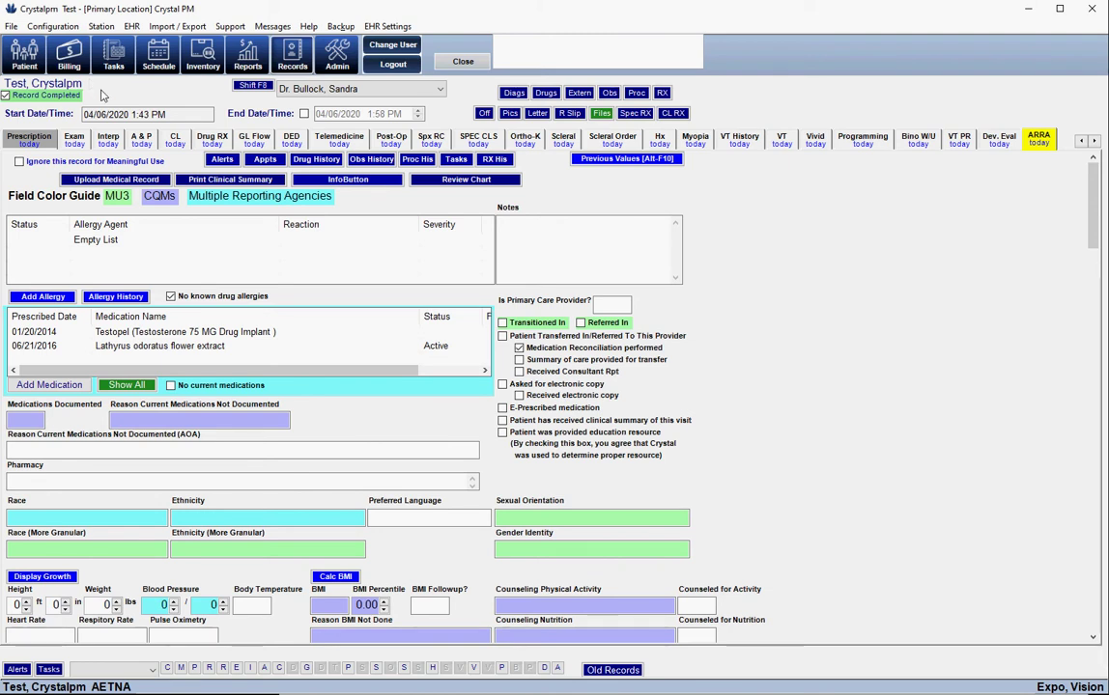
pyautogui.click(338, 56)
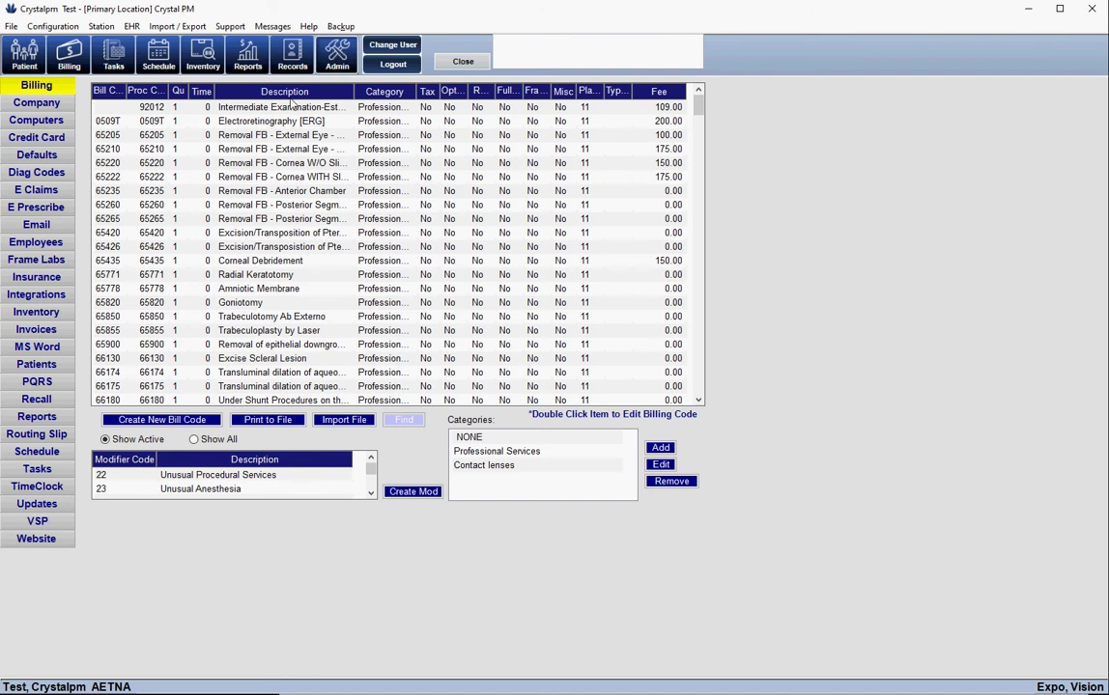
# Review the username and password lines in the Invoices Portal Info (Invoice Footer) text
pyautogui.click(48, 332)
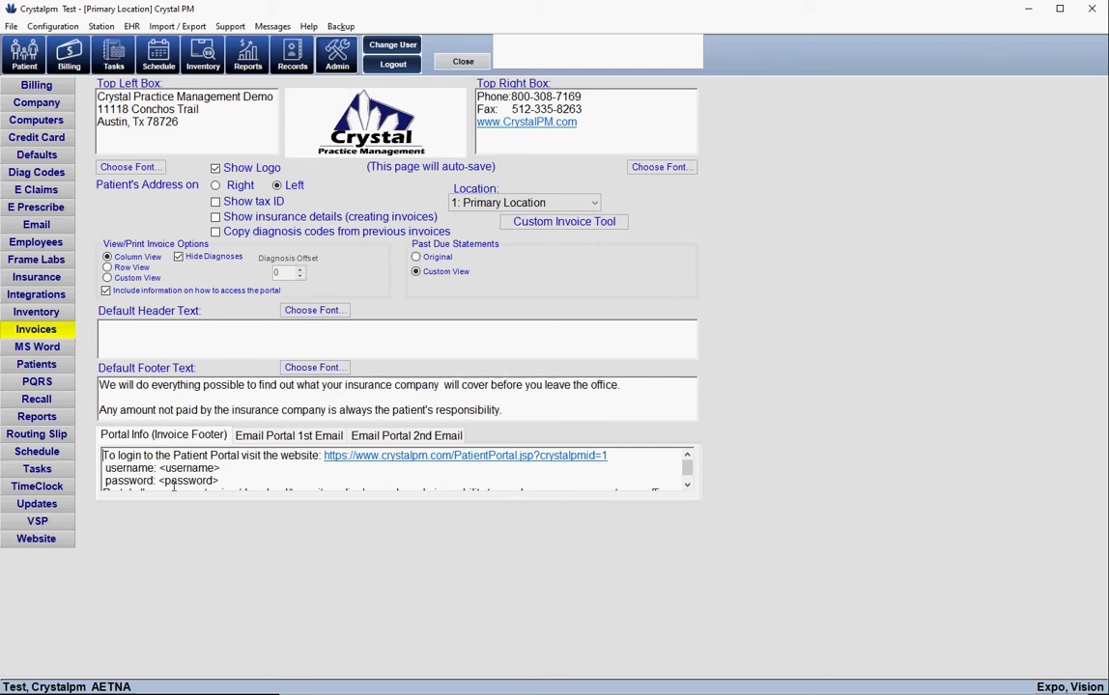
pyautogui.click(227, 480)
pyautogui.press('Up')
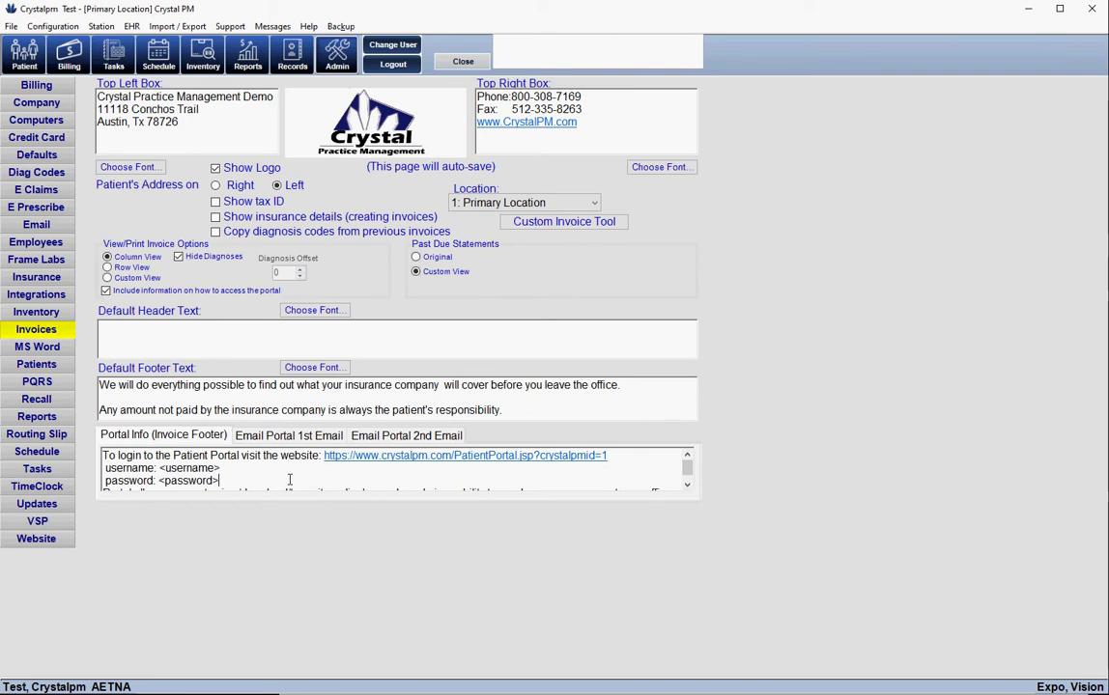
pyautogui.click(226, 474)
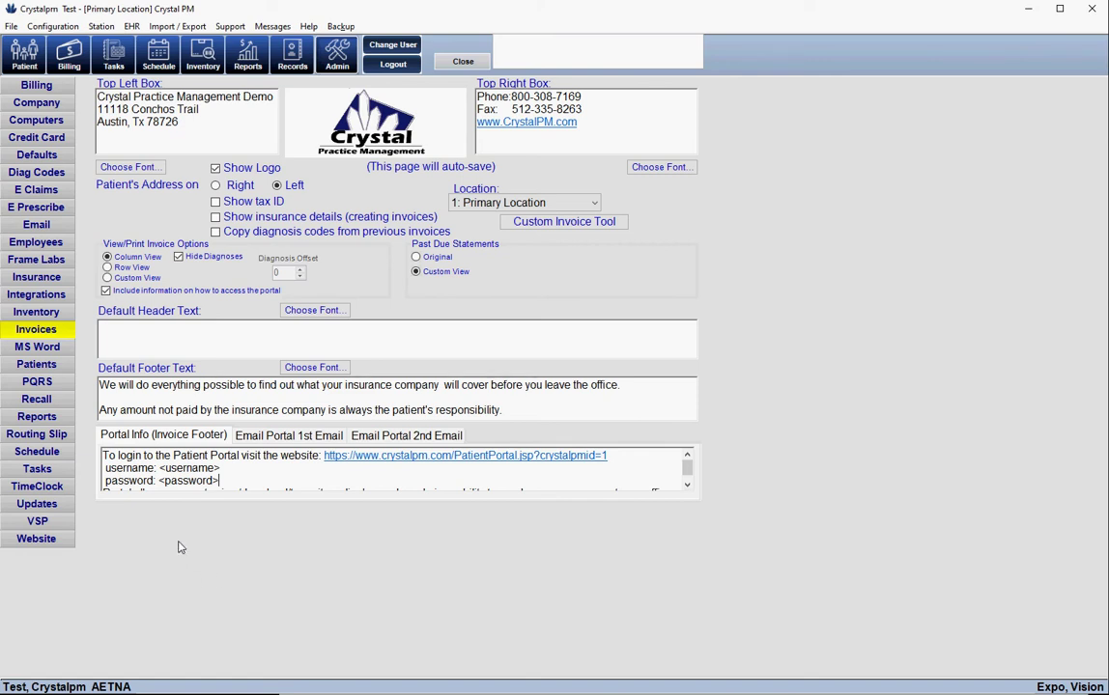
pyautogui.click(24, 54)
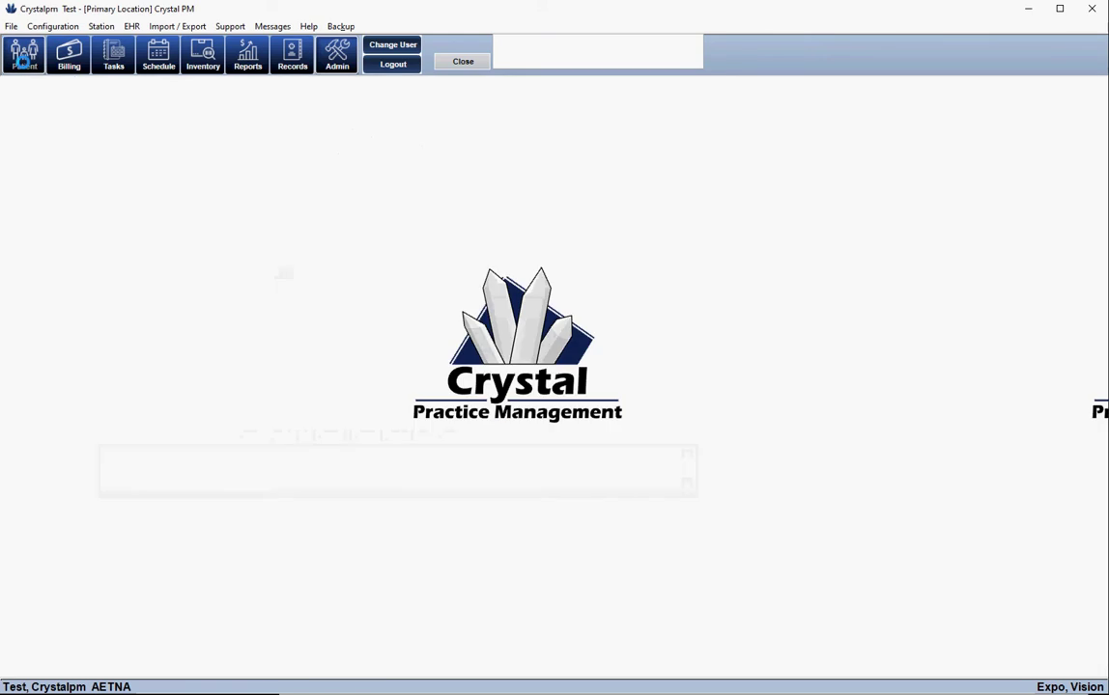
# Show the patient's attached files on the *Files tab
pyautogui.click(412, 88)
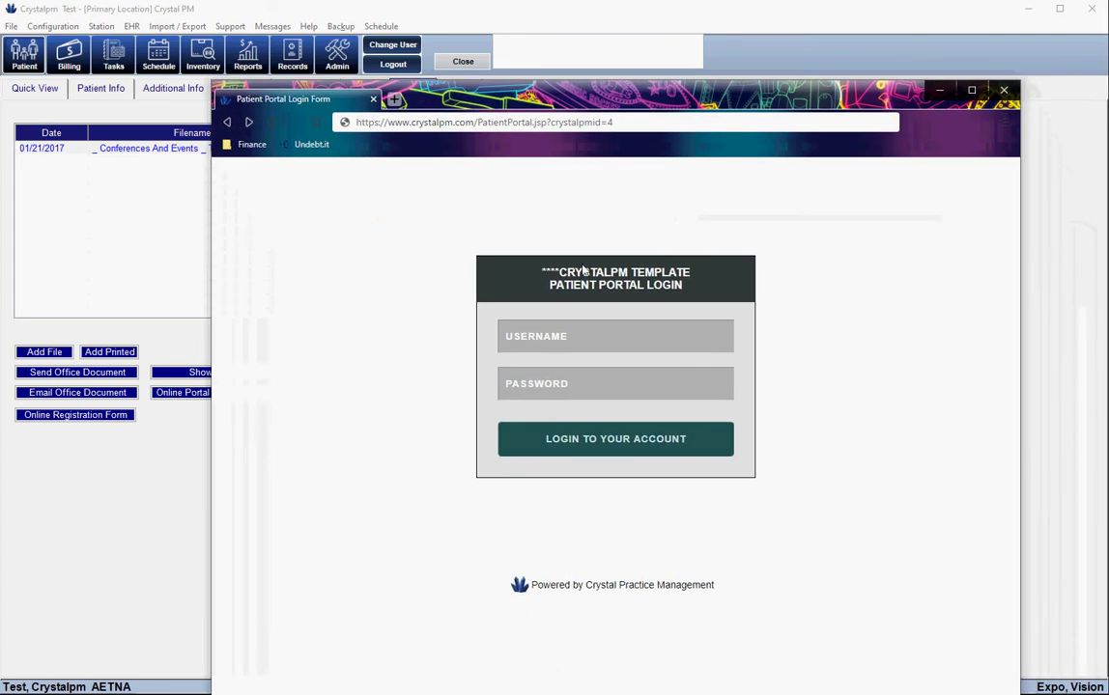
# Log in to the patient's portal with their username and password, then move the browser aside
pyautogui.click(548, 335)
pyautogui.write('t')
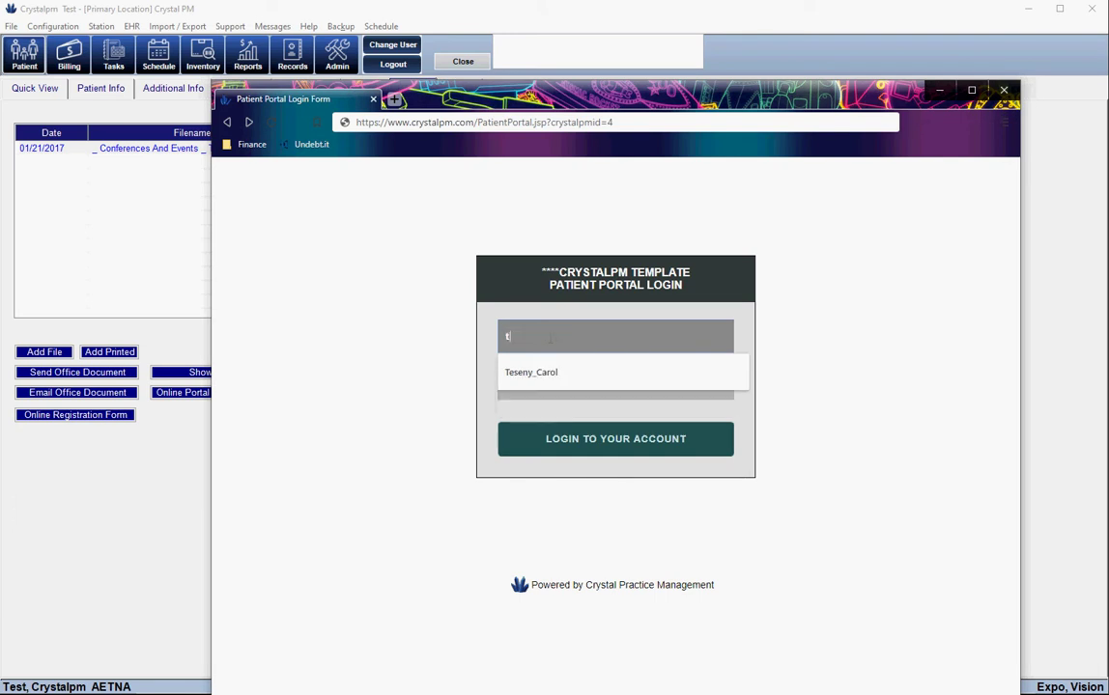
pyautogui.write('est1')
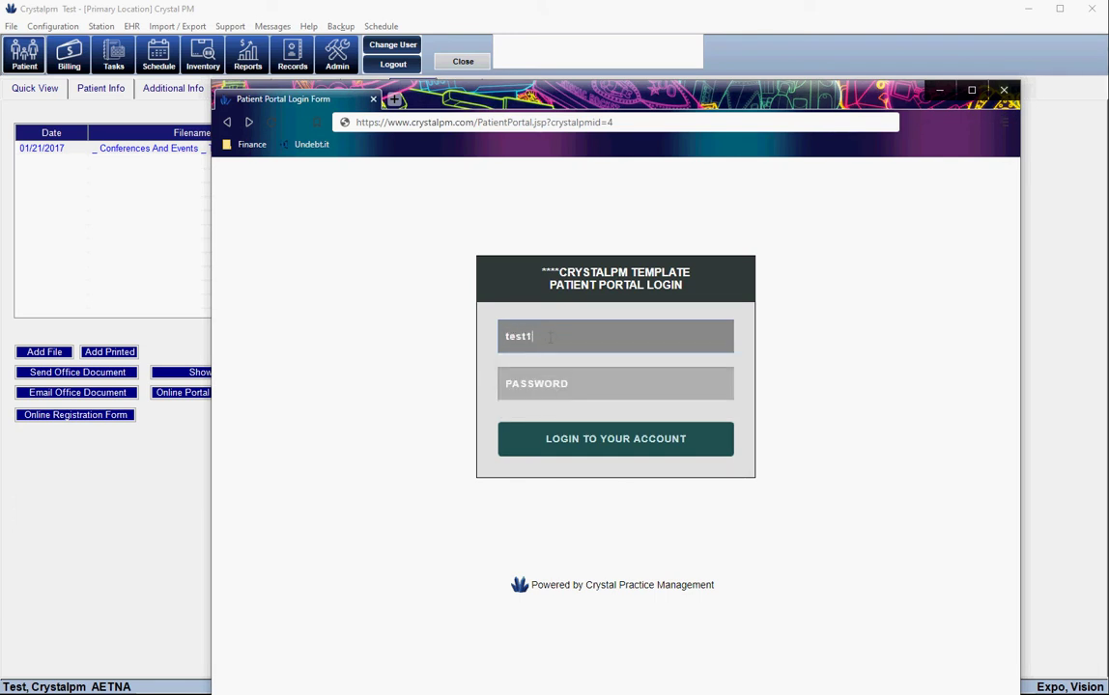
pyautogui.write('234')
pyautogui.press('Tab')
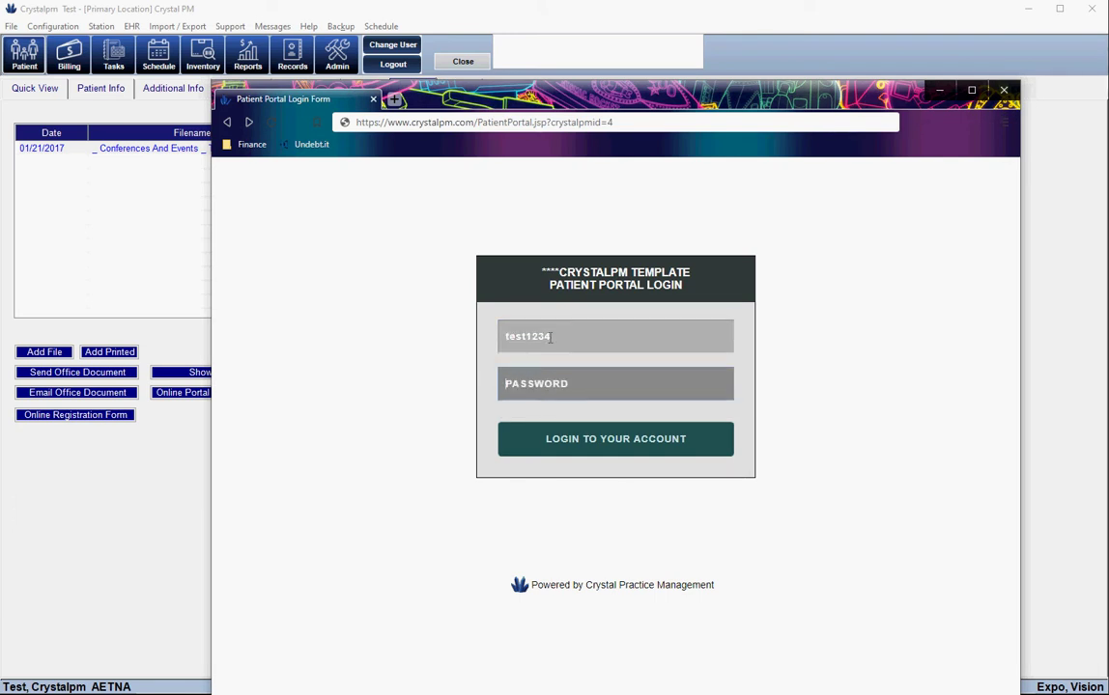
pyautogui.write('test12')
pyautogui.click(591, 440)
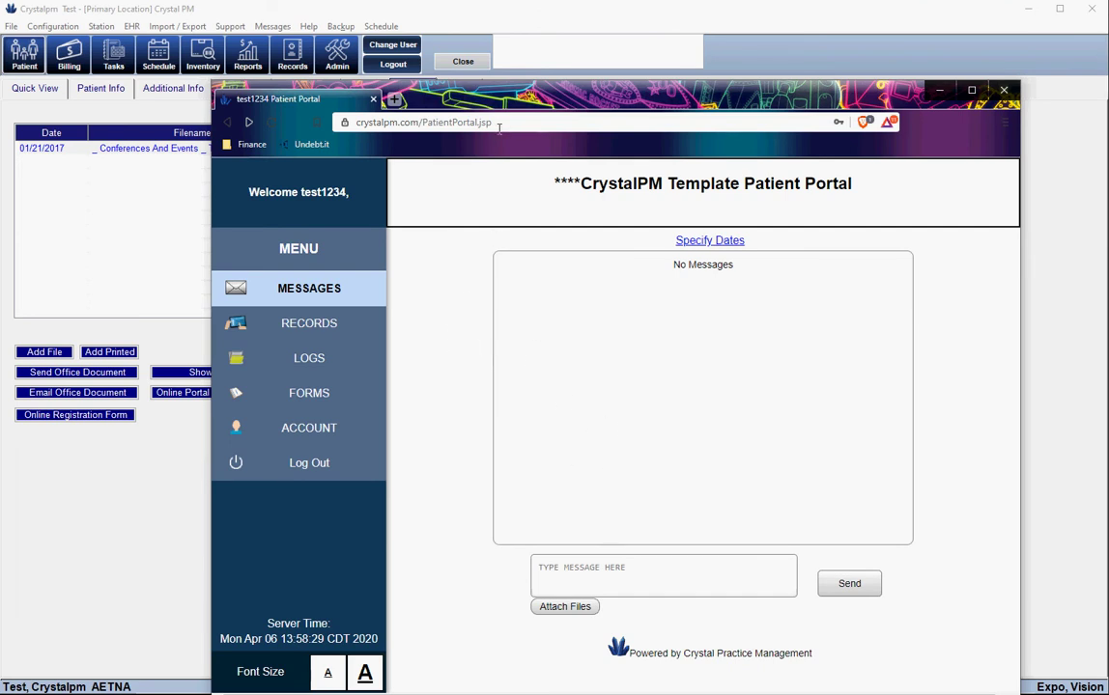
pyautogui.moveTo(753, 100); pyautogui.dragTo(758, 338)
# Close the portal browser, reopen Admin Website settings past the warning, and launch the online documents link
pyautogui.click(1005, 331)
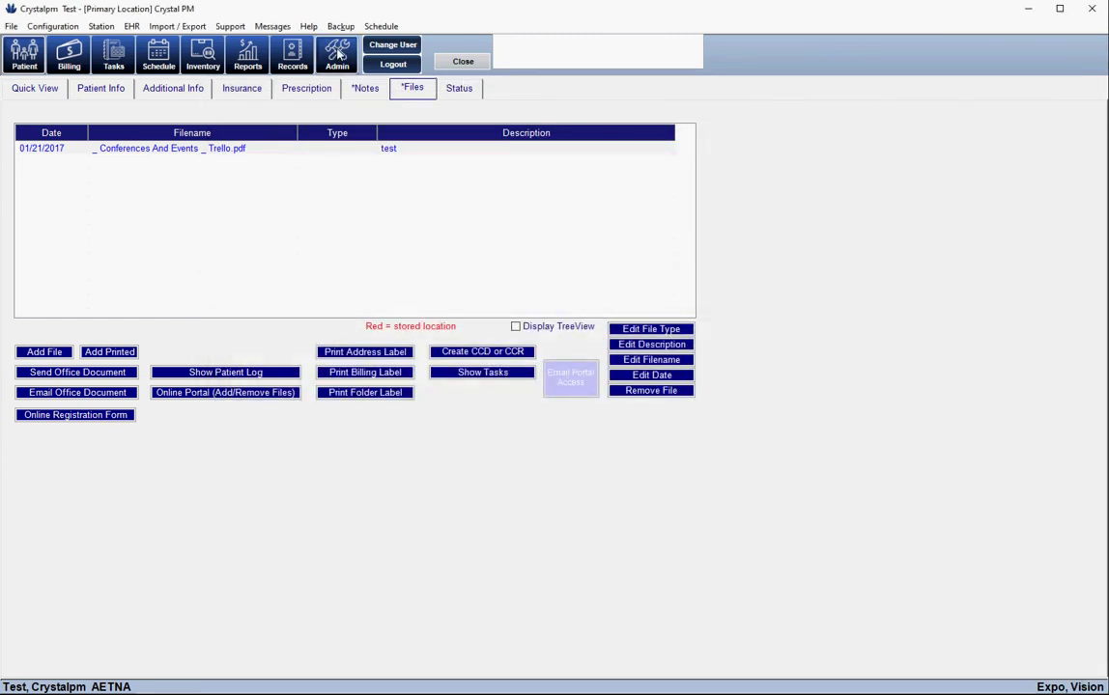
pyautogui.click(299, 53)
pyautogui.click(211, 270)
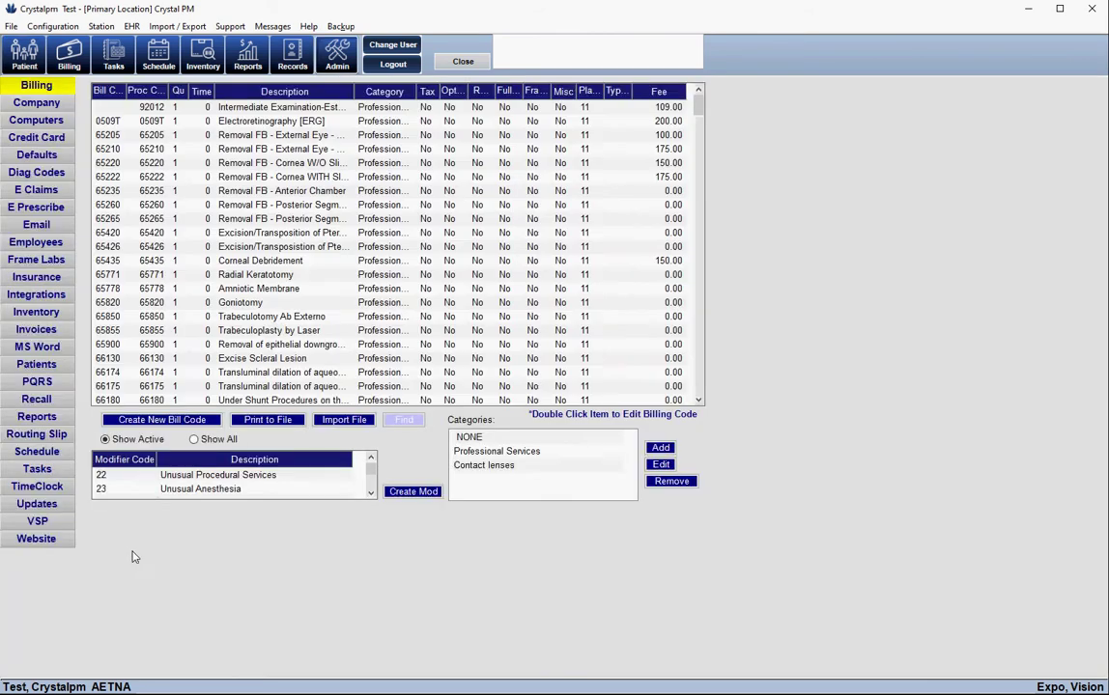
pyautogui.click(48, 545)
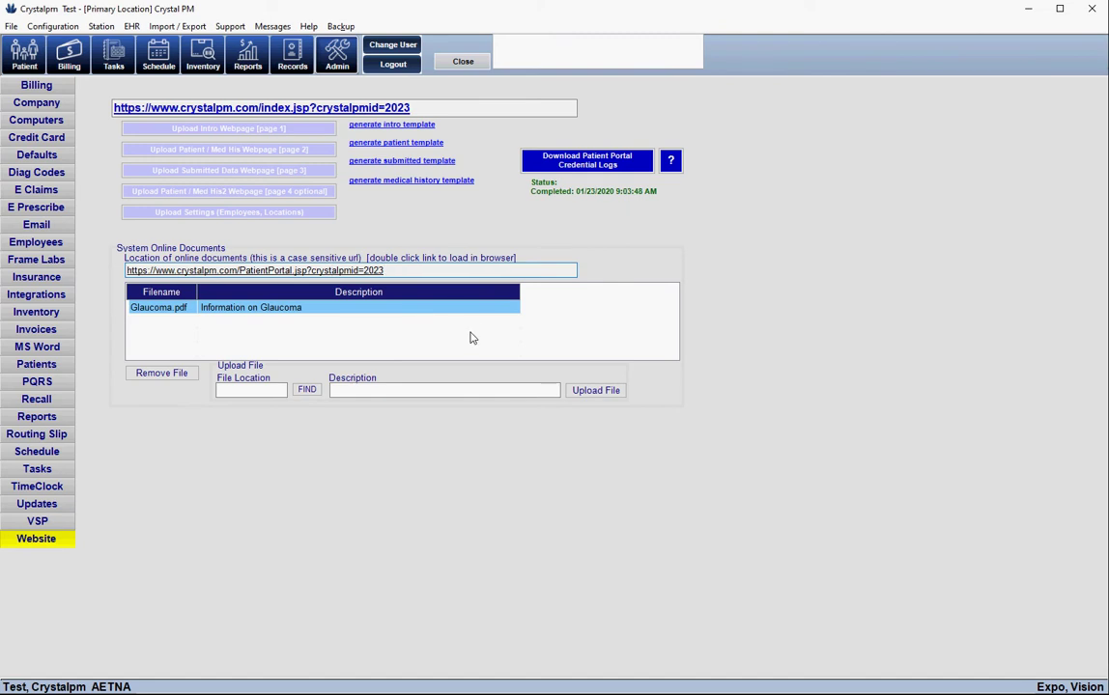
pyautogui.doubleClick(461, 271)
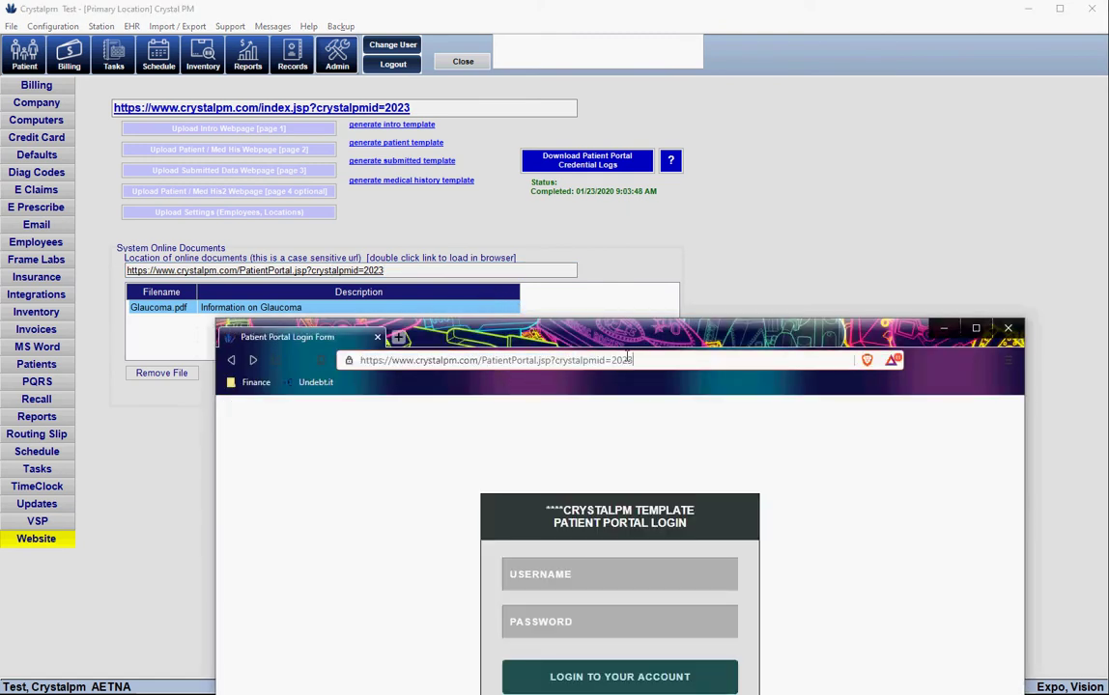
# Reload the patient portal with crystalpmid=4 instead of 2023
pyautogui.press('BackSpace')
pyautogui.press('BackSpace')
pyautogui.press('BackSpace')
pyautogui.press('BackSpace')
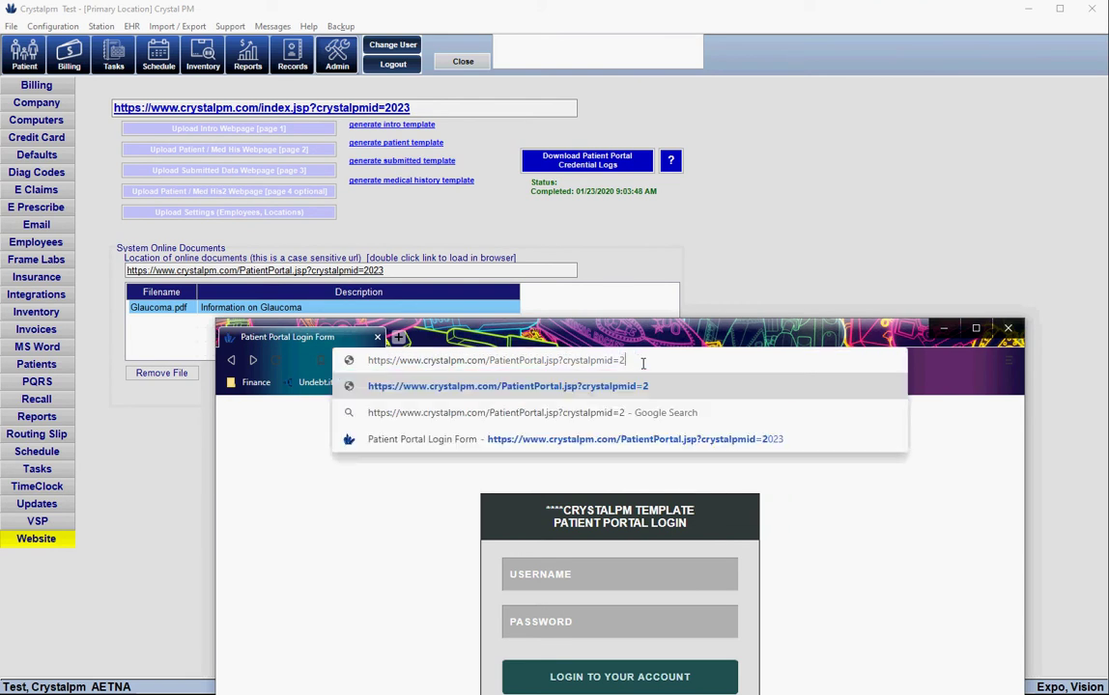
pyautogui.write('4')
pyautogui.press('Return')
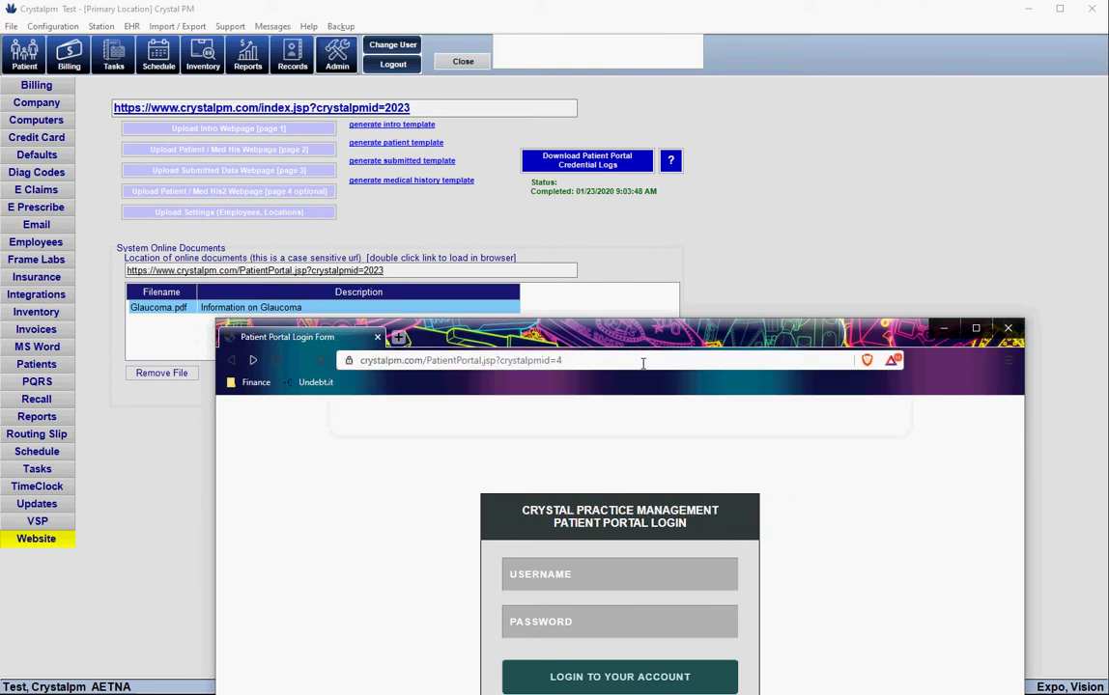
# Sign in with the saved patient username and the account password to reach Messages
pyautogui.click(576, 579)
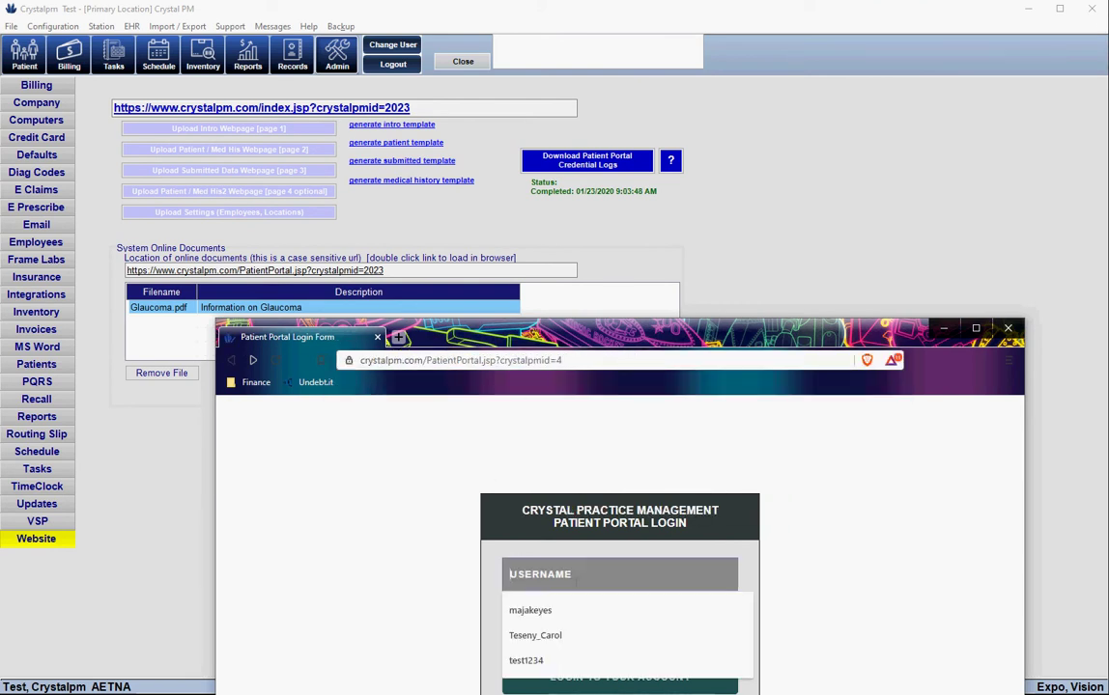
pyautogui.click(551, 662)
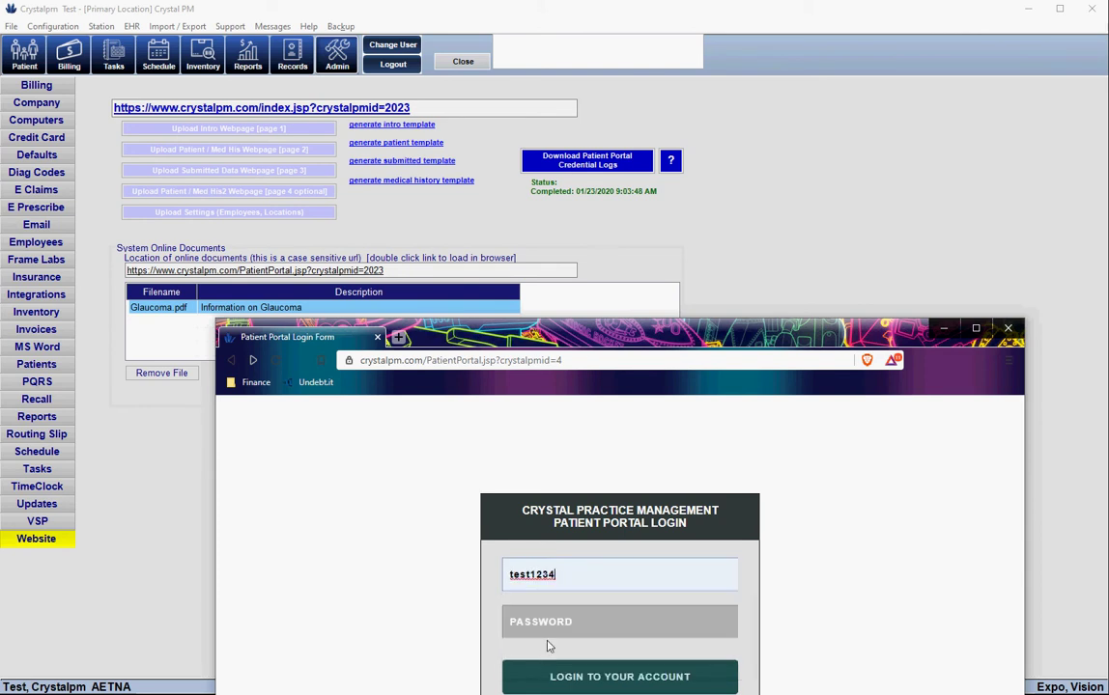
pyautogui.write('1234')
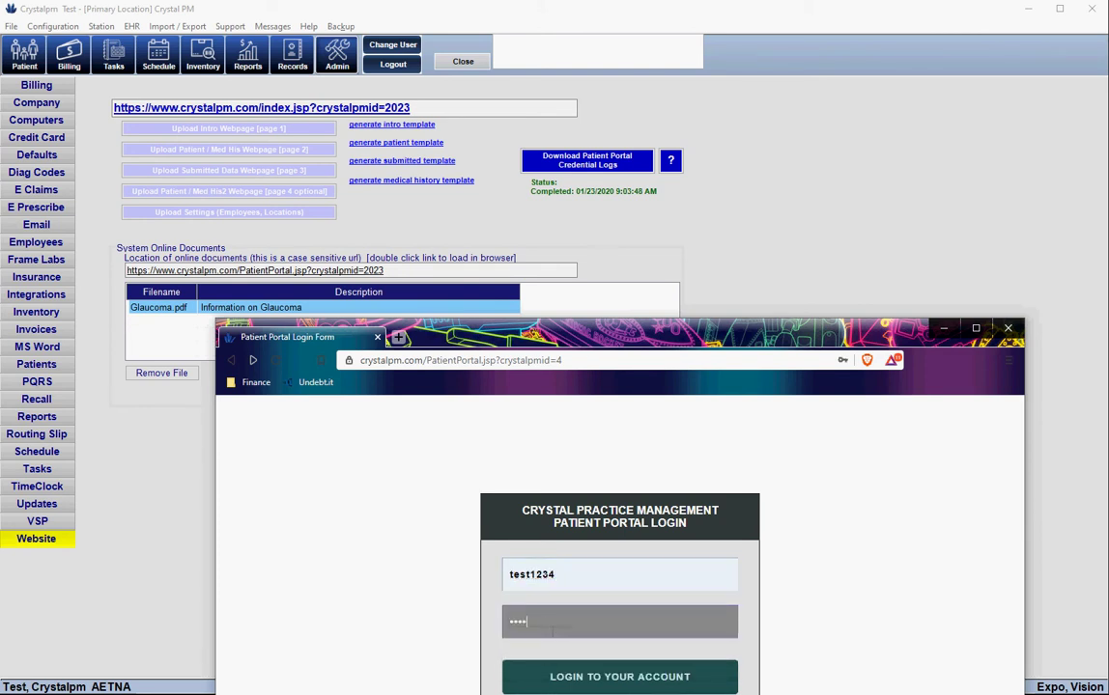
pyautogui.press('Return')
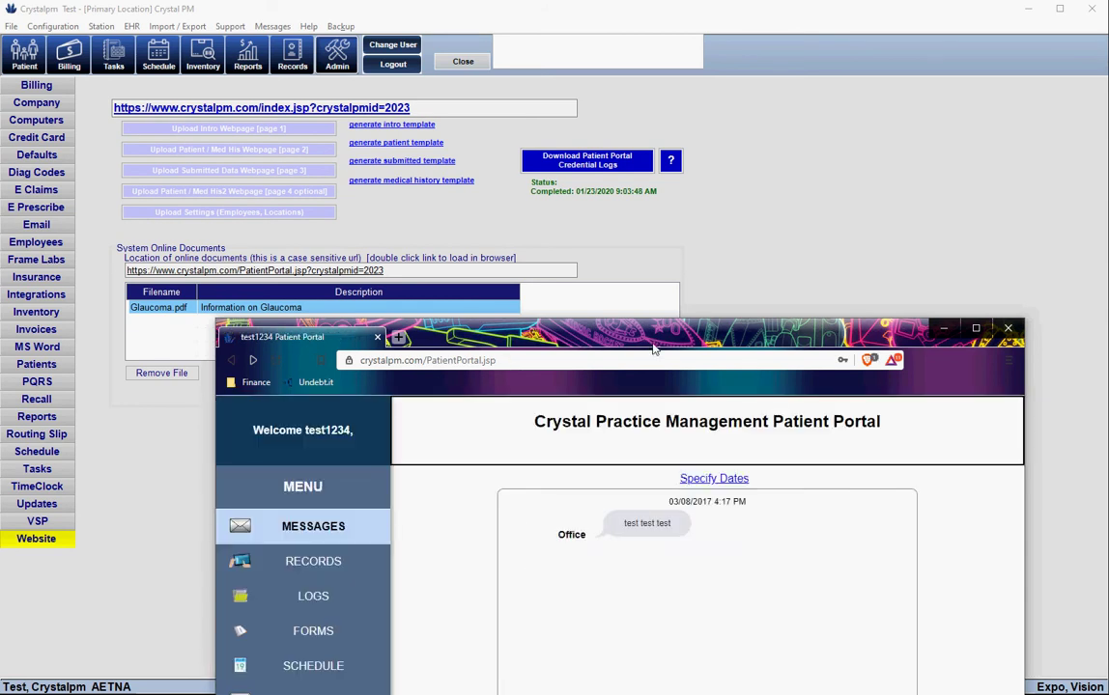
pyautogui.moveTo(662, 336); pyautogui.dragTo(640, 66)
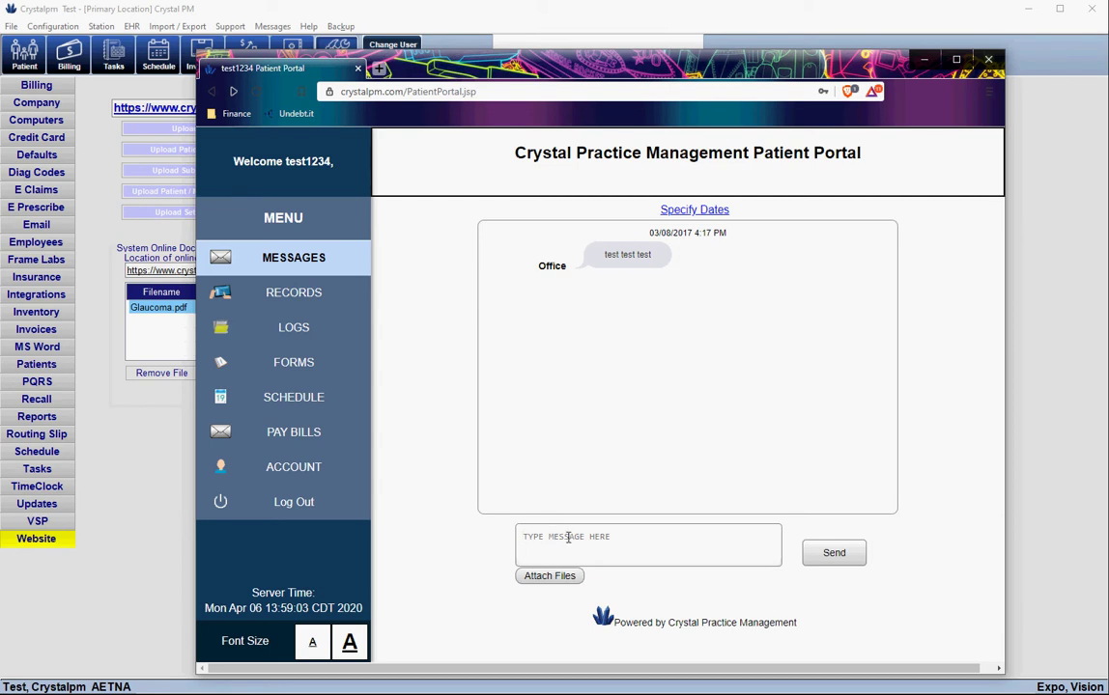
# Send the office the patient message 'Please contact me' from the portal's Messages page
pyautogui.click(567, 537)
pyautogui.write('Please contact eme')
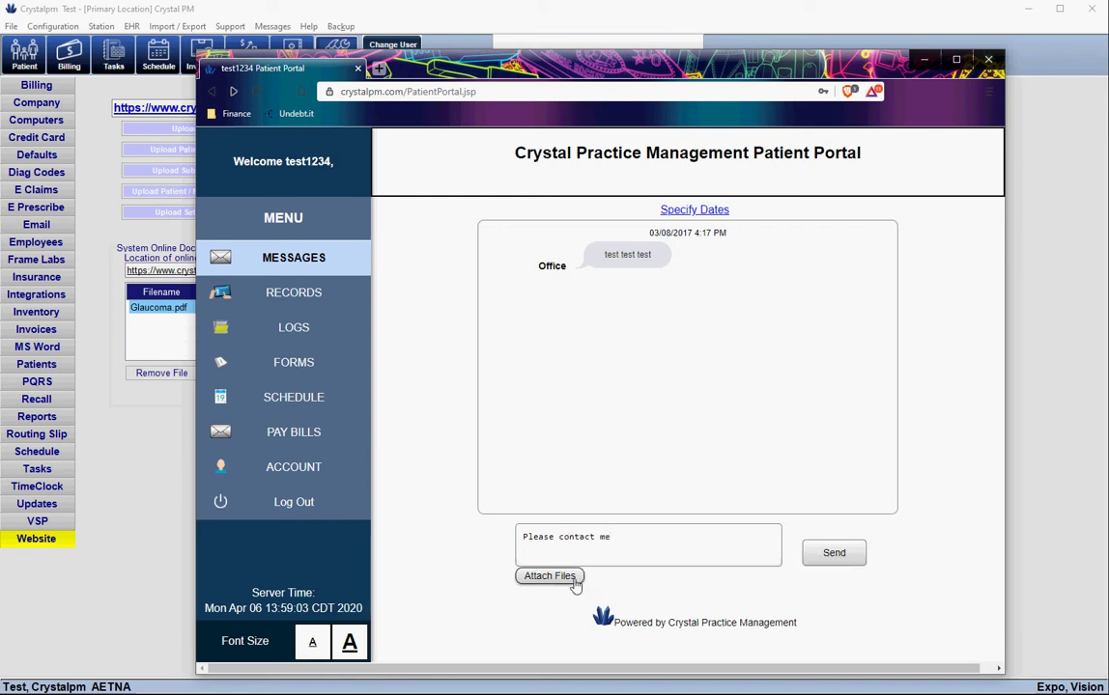
pyautogui.click(829, 558)
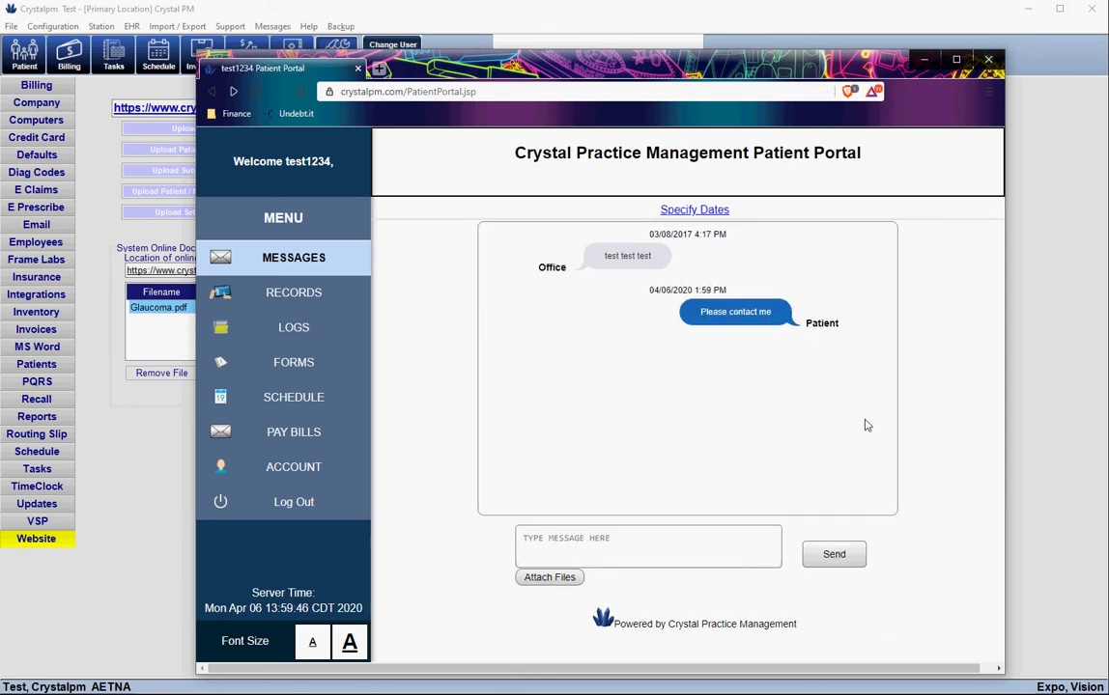
pyautogui.moveTo(507, 72); pyautogui.dragTo(1003, 447)
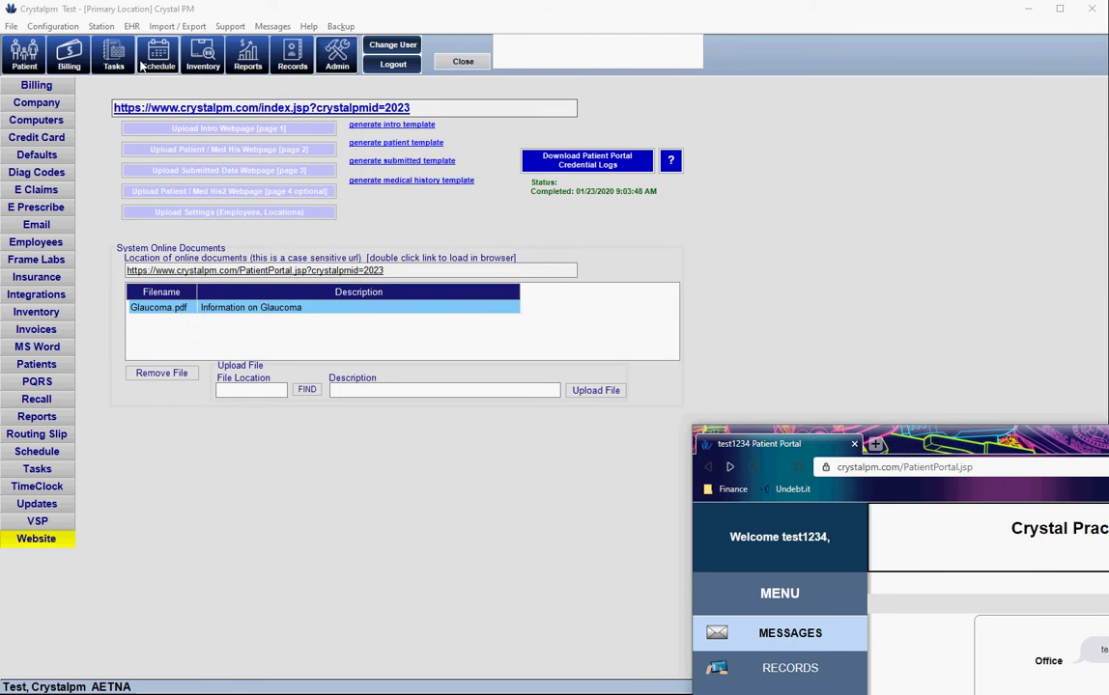
# Check the Tasks list for incoming portal web messages, then return to the patient record
pyautogui.click(142, 64)
pyautogui.click(113, 53)
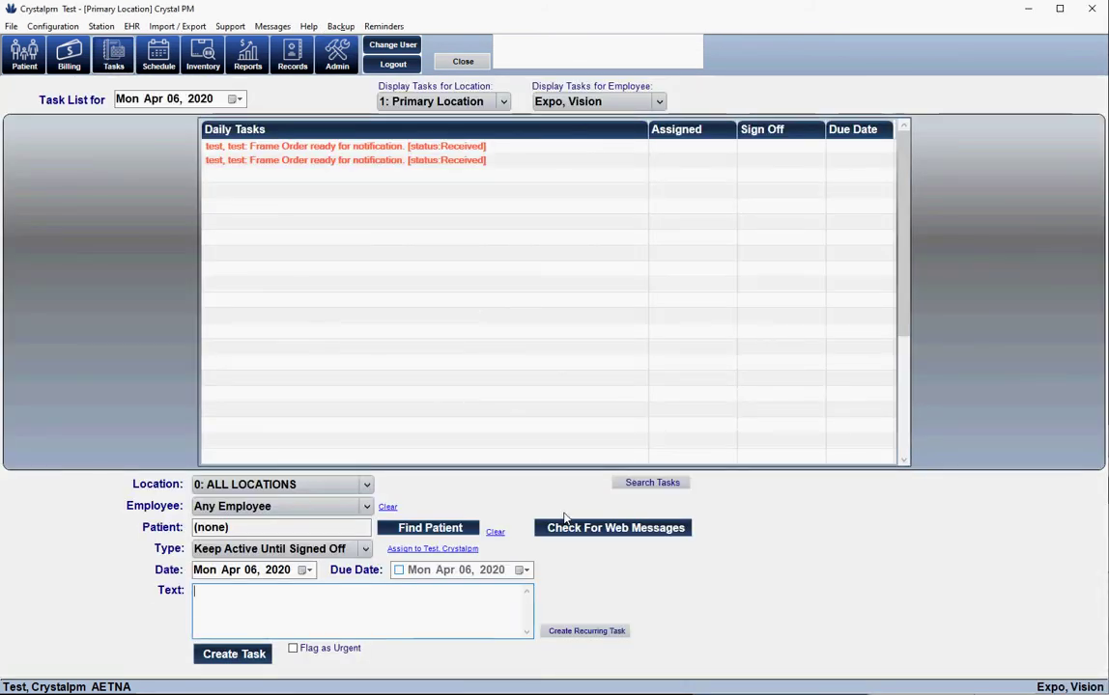
pyautogui.click(599, 530)
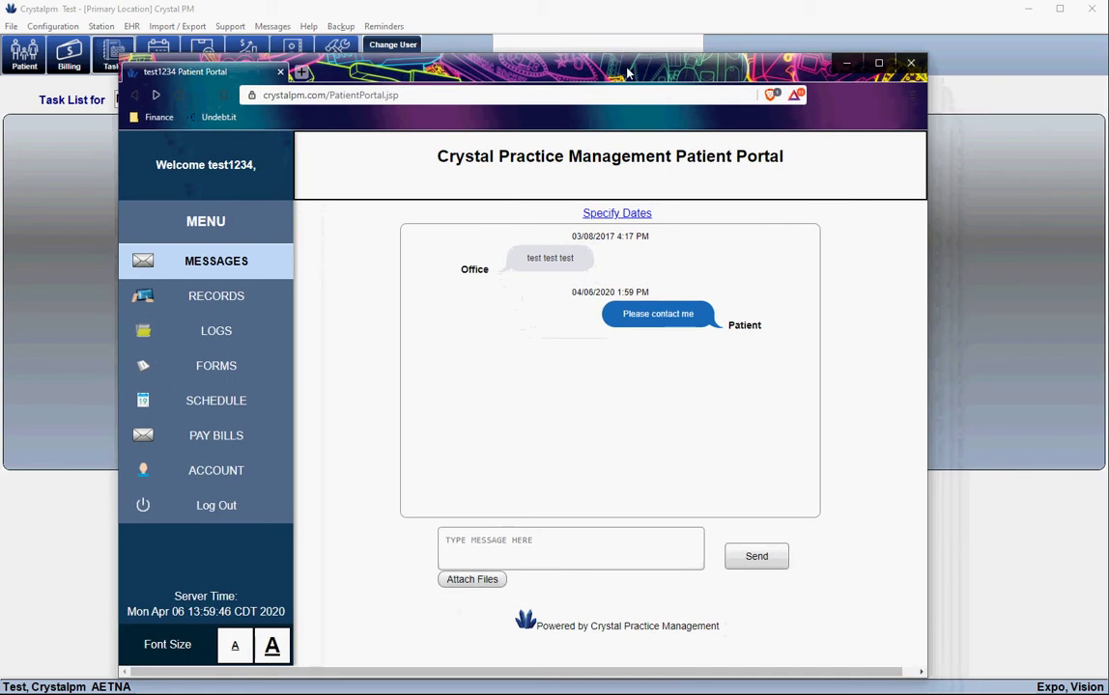
pyautogui.moveTo(654, 61); pyautogui.dragTo(633, 49)
pyautogui.moveTo(543, 55); pyautogui.dragTo(896, 299)
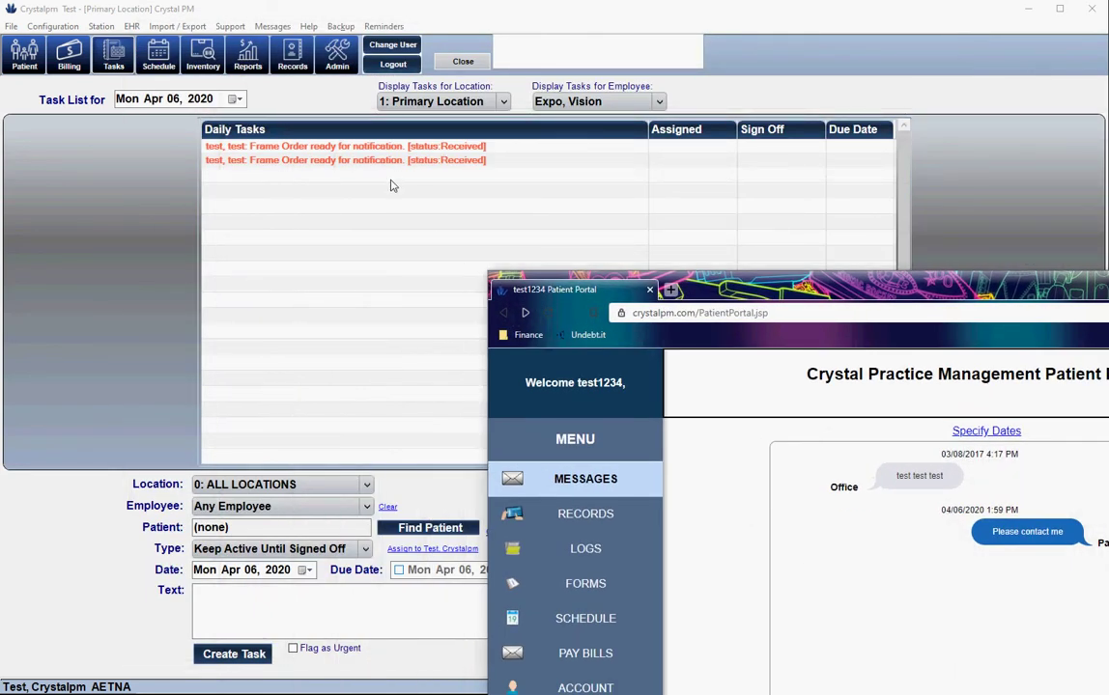
pyautogui.click(24, 53)
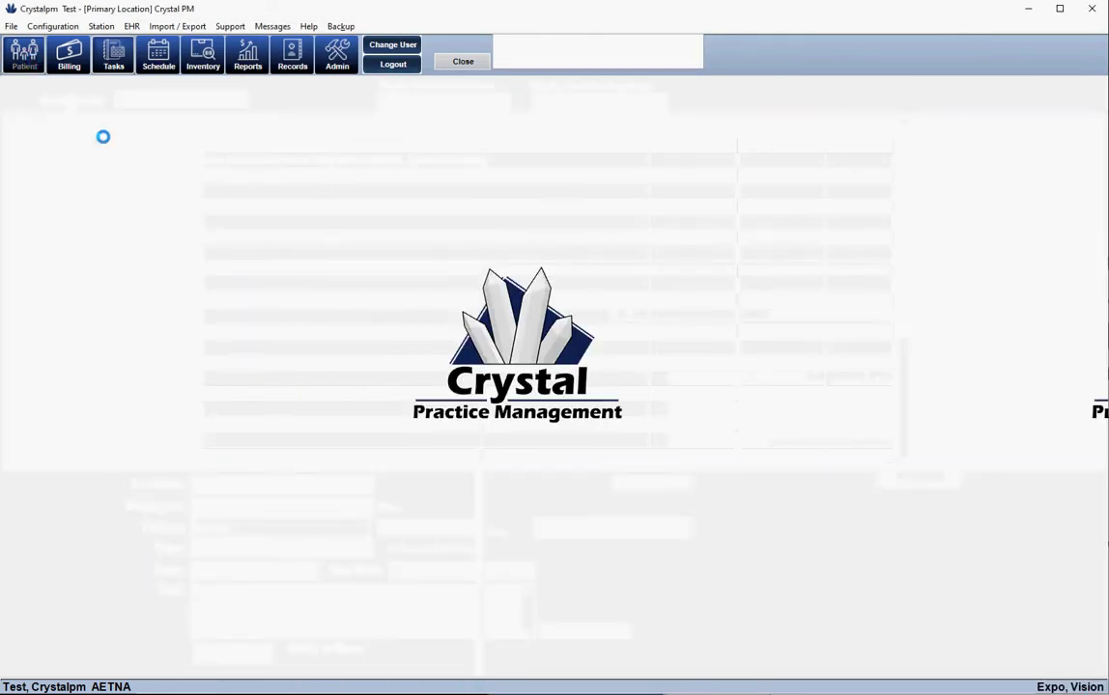
# Check the patient's online portal files, then show the portal's Records page with three files
pyautogui.click(413, 88)
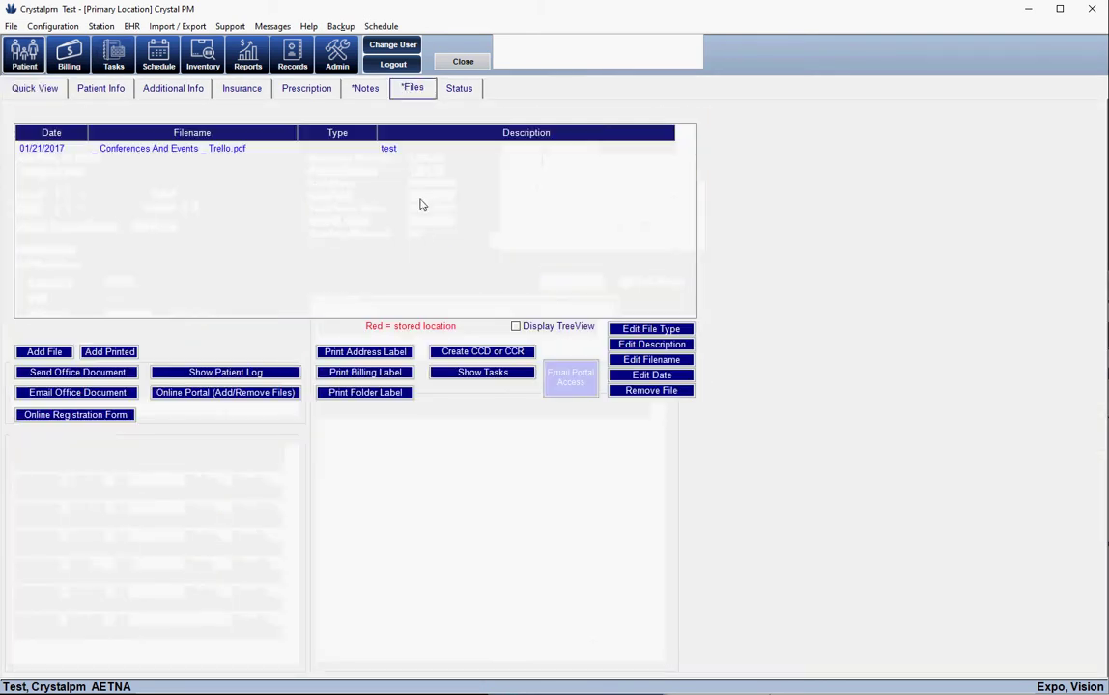
pyautogui.click(249, 395)
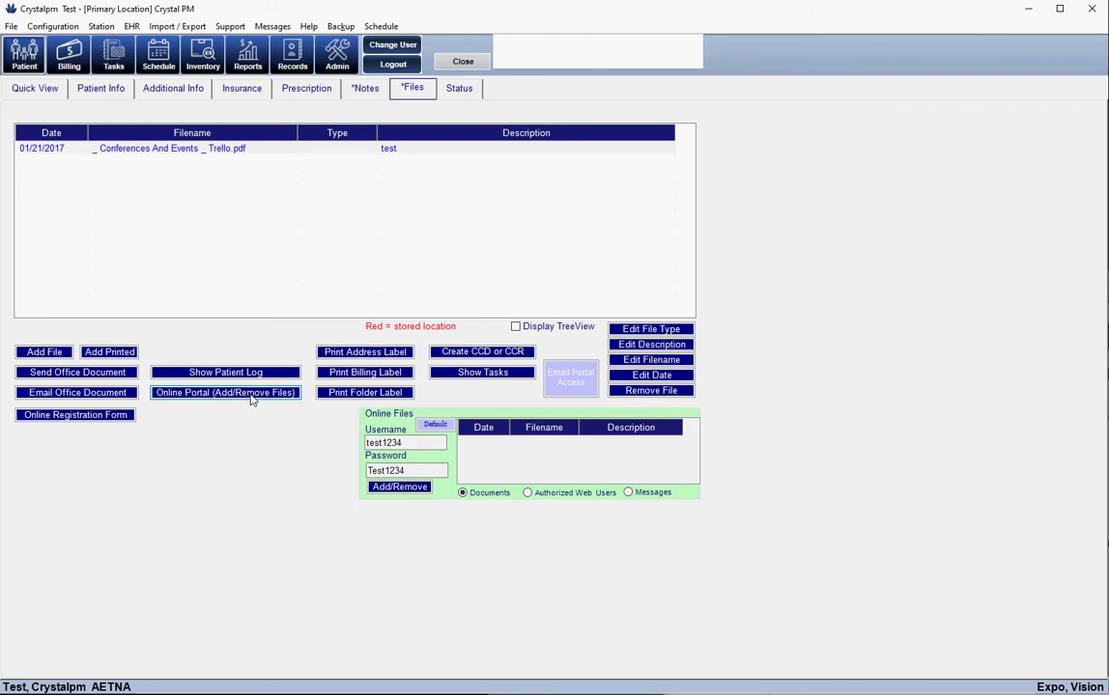
pyautogui.click(633, 494)
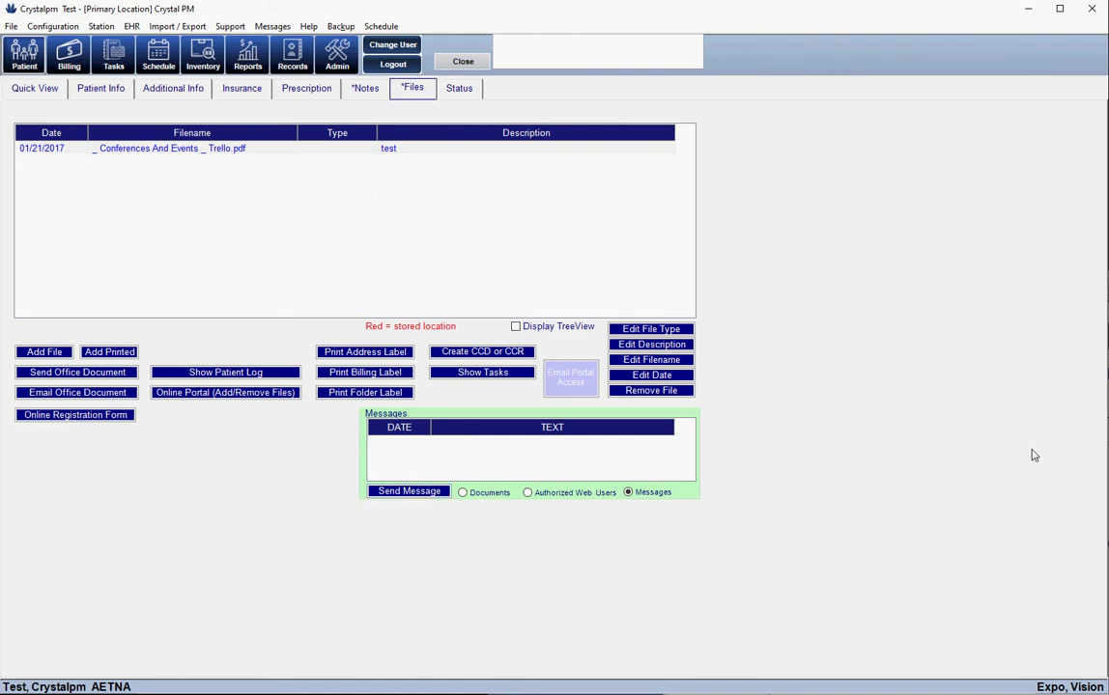
pyautogui.moveTo(1033, 285); pyautogui.dragTo(744, 31)
pyautogui.click(300, 267)
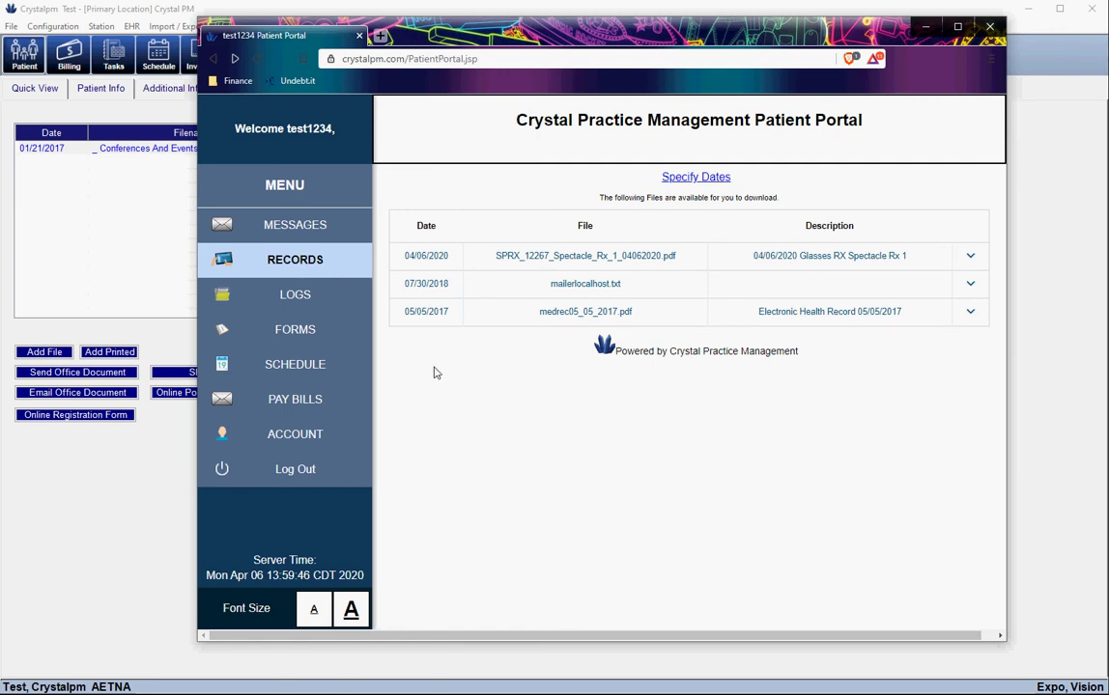
# Expand the 04/06/2020 and 05/05/2017 record rows, then view the Logs and Forms pages
pyautogui.click(501, 266)
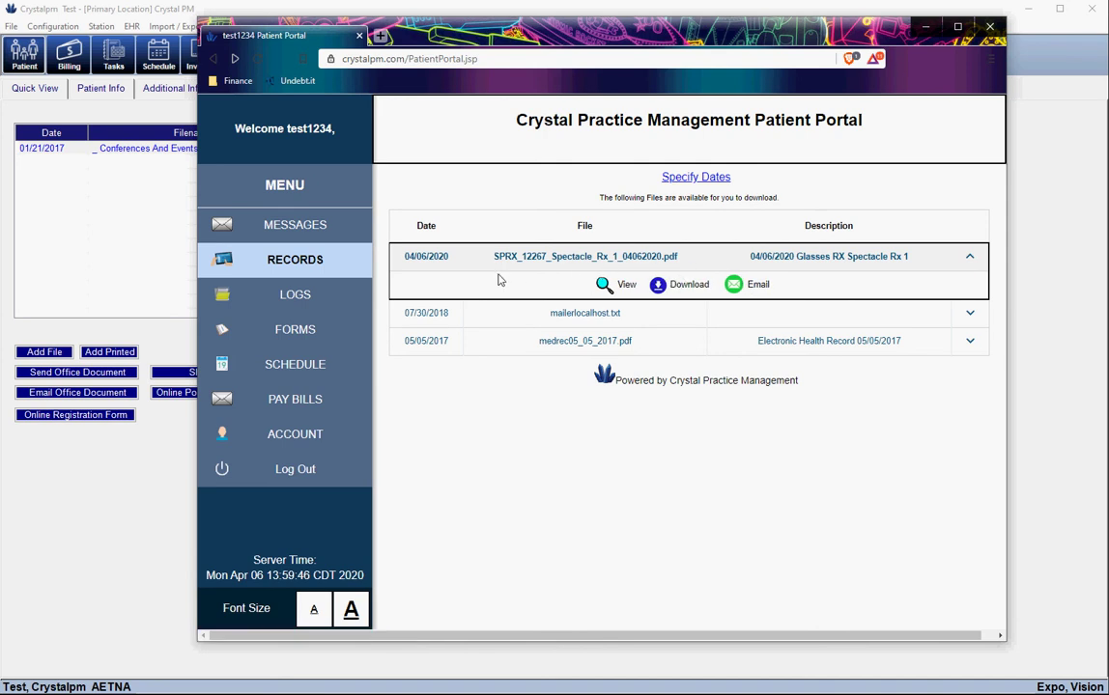
pyautogui.click(507, 340)
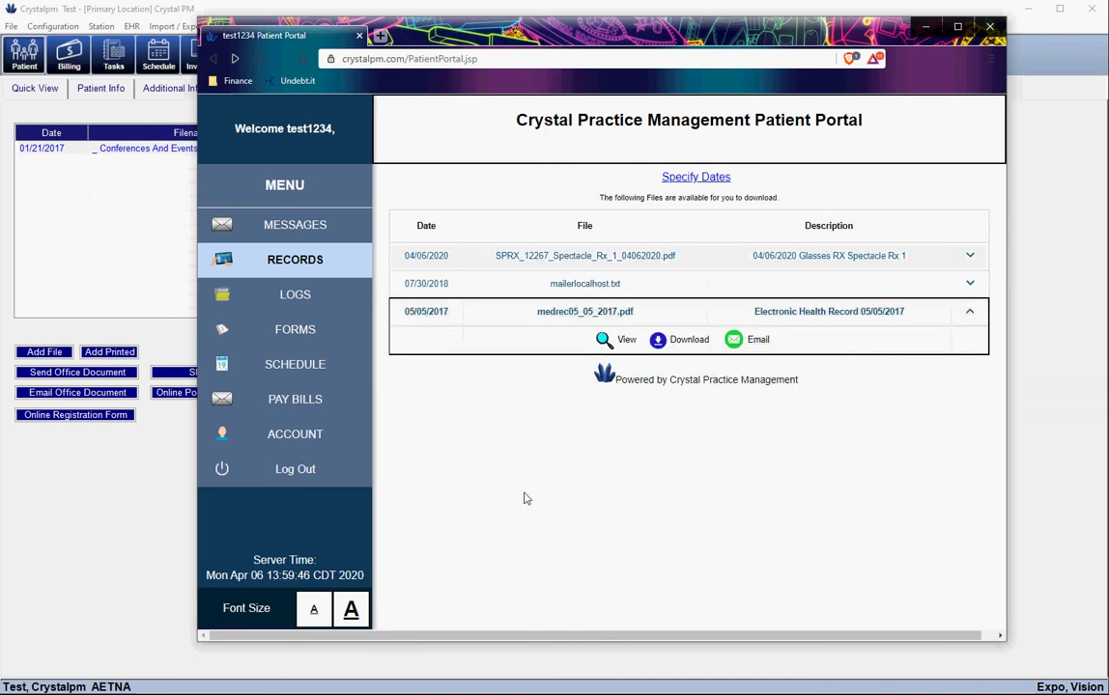
pyautogui.click(307, 295)
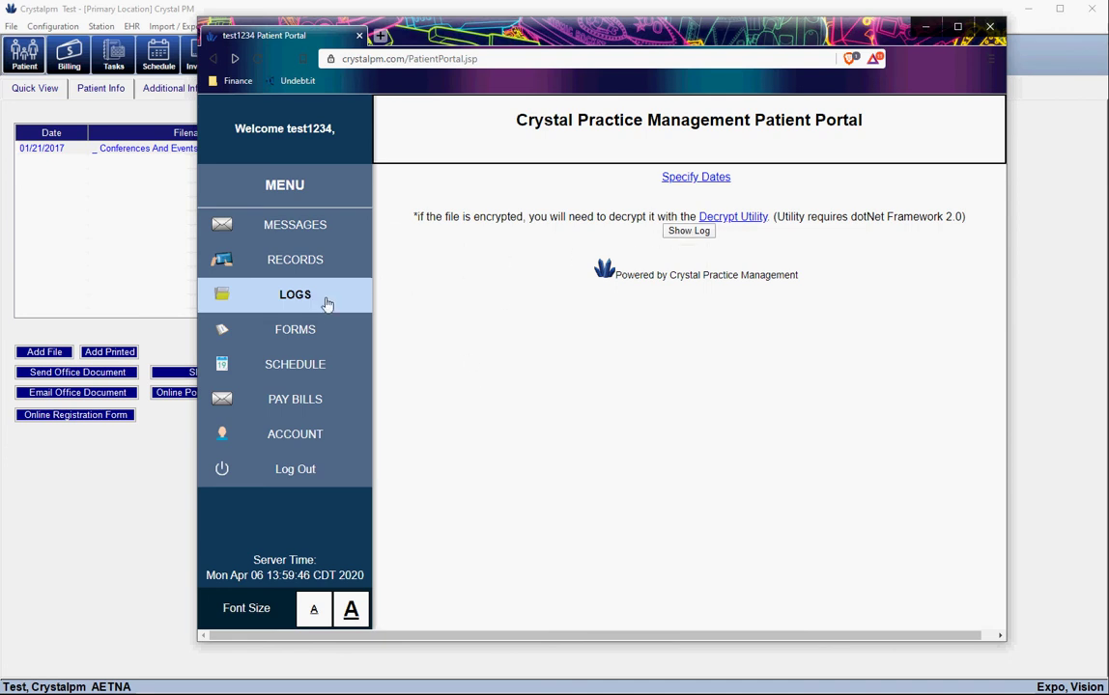
pyautogui.click(298, 331)
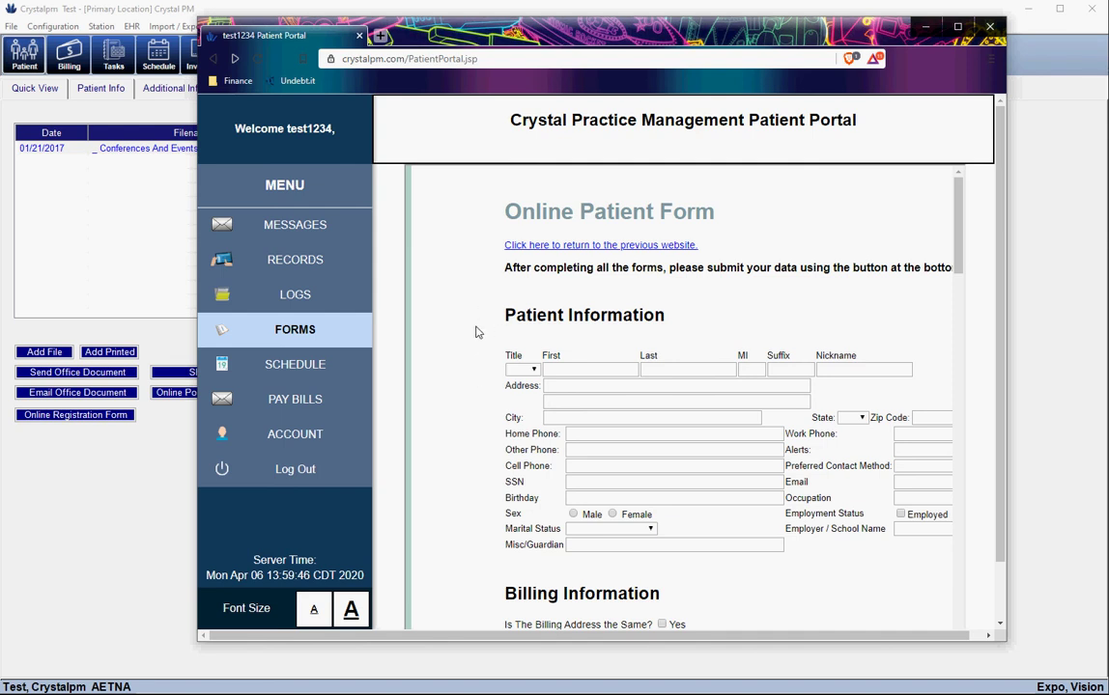
# Scroll the Online Patient Form down to Submit Form, then go to the Schedule page
pyautogui.scroll(-1, 475, 333)
pyautogui.scroll(-7, 475, 332)
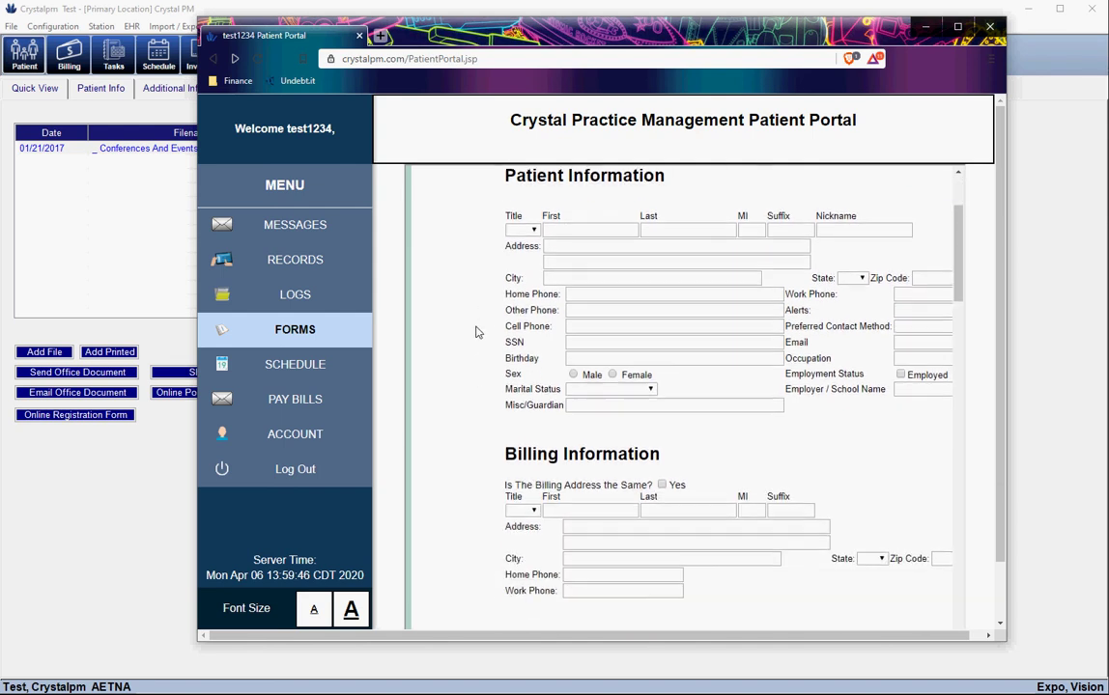
pyautogui.scroll(-10, 475, 332)
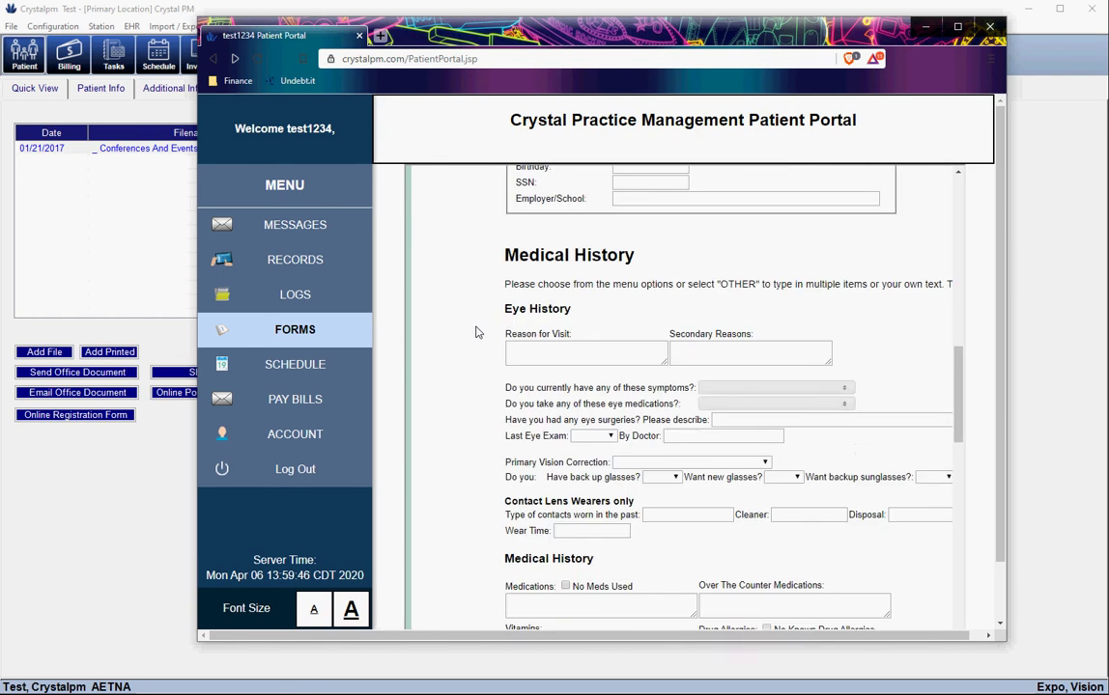
pyautogui.scroll(-1, 475, 332)
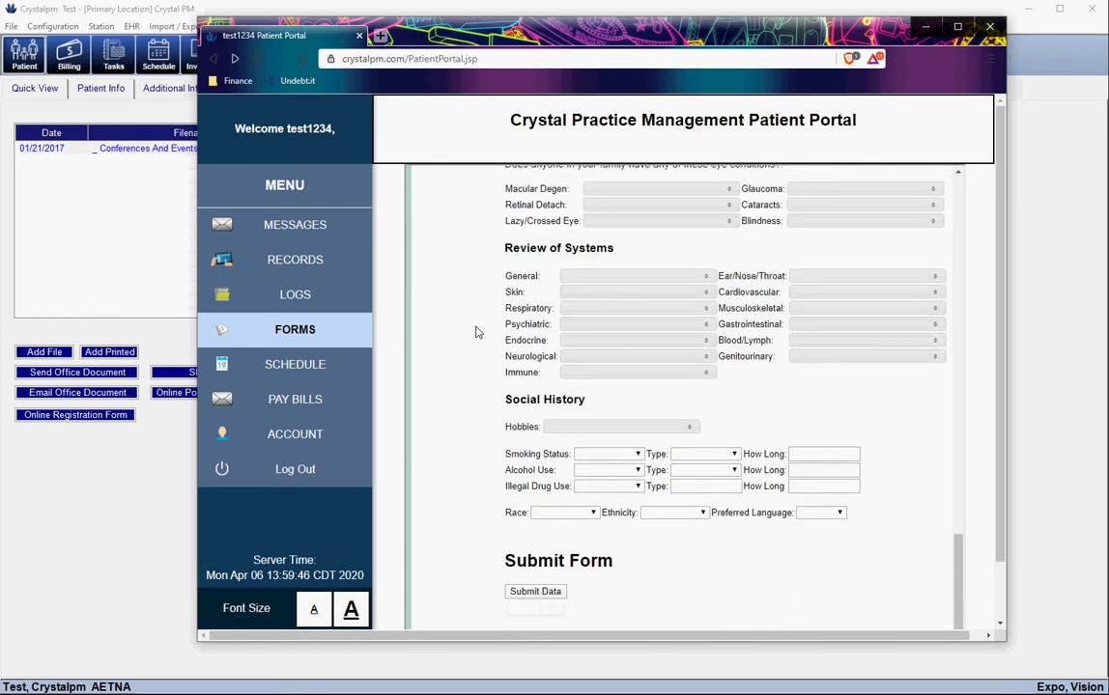
pyautogui.click(296, 368)
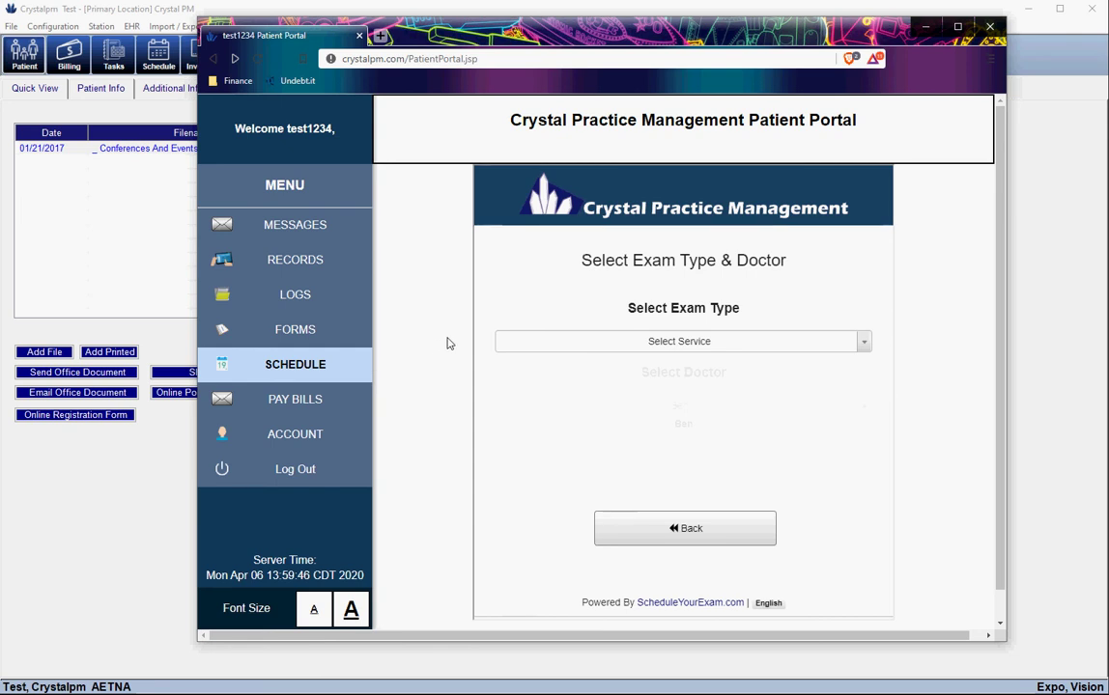
# Review the balance table under PAY BILLS, then go to the Account page
pyautogui.click(301, 405)
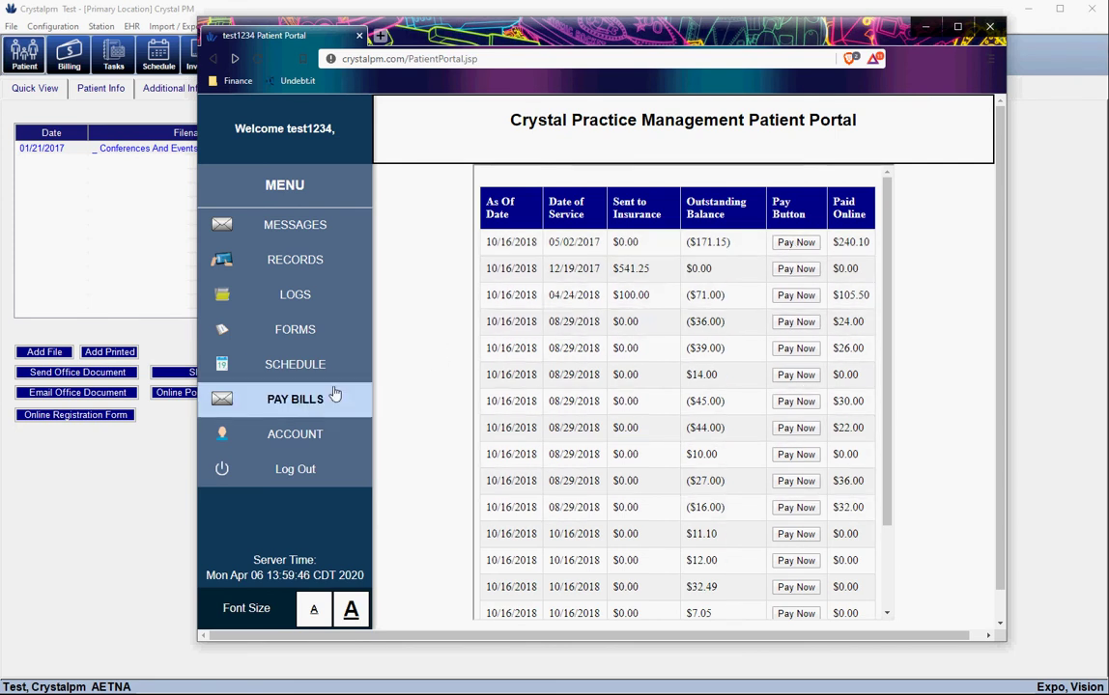
pyautogui.click(293, 437)
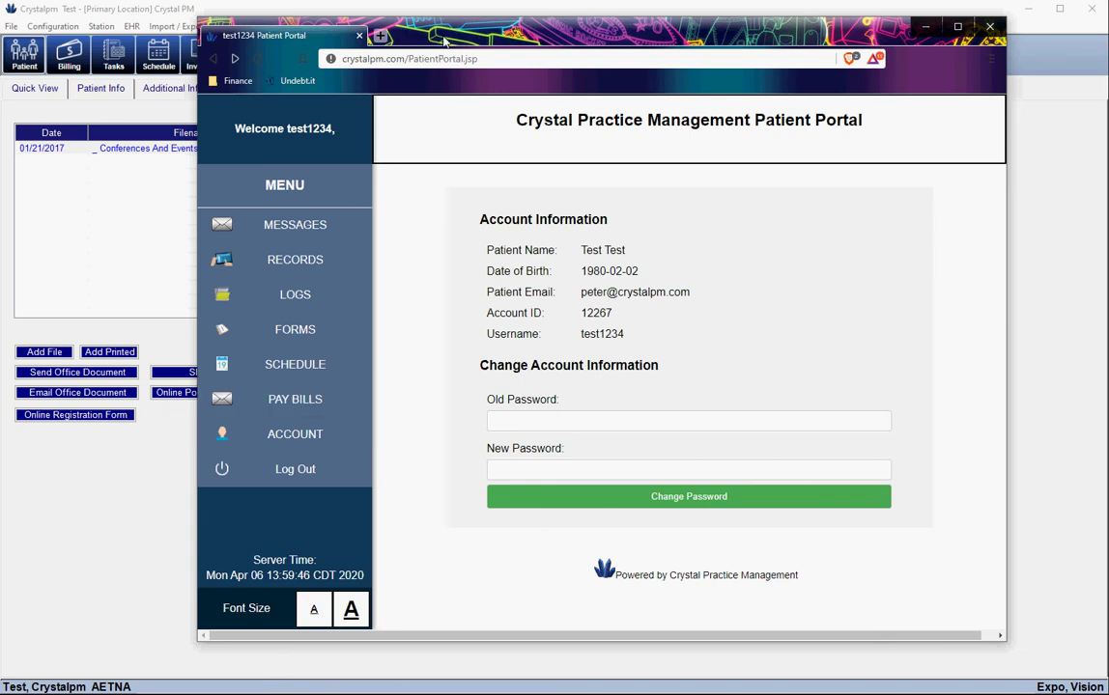
# Reload Records, expand the file rows, and view the 04/06/2020 spectacle prescription PDF
pyautogui.moveTo(446, 34); pyautogui.dragTo(479, 35)
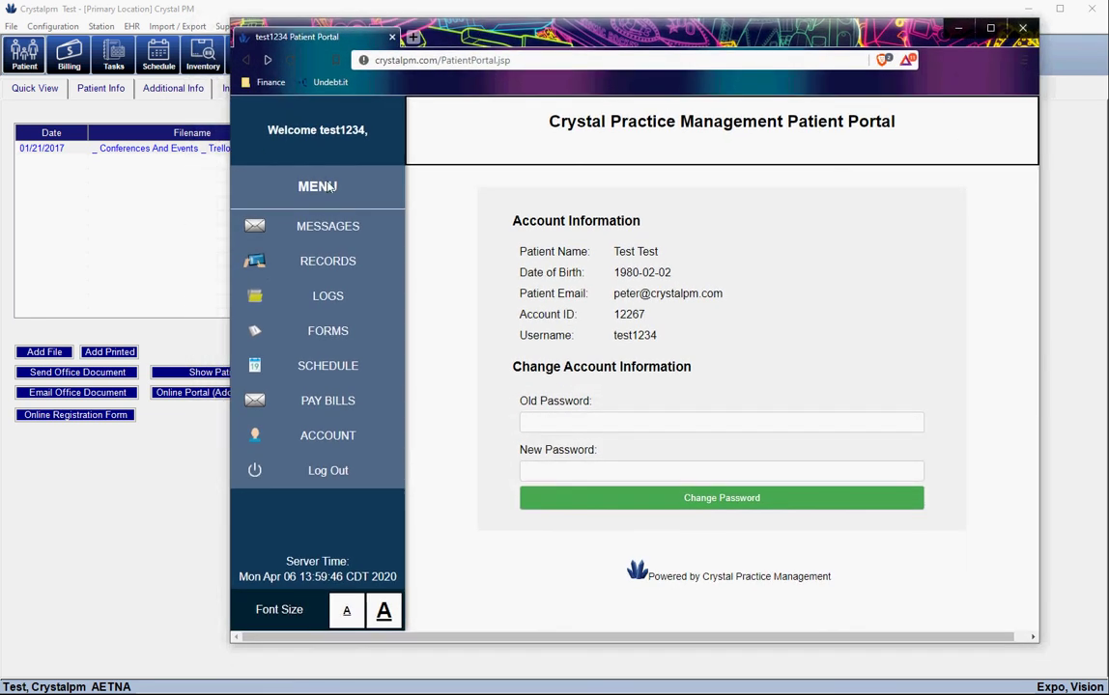
pyautogui.click(320, 263)
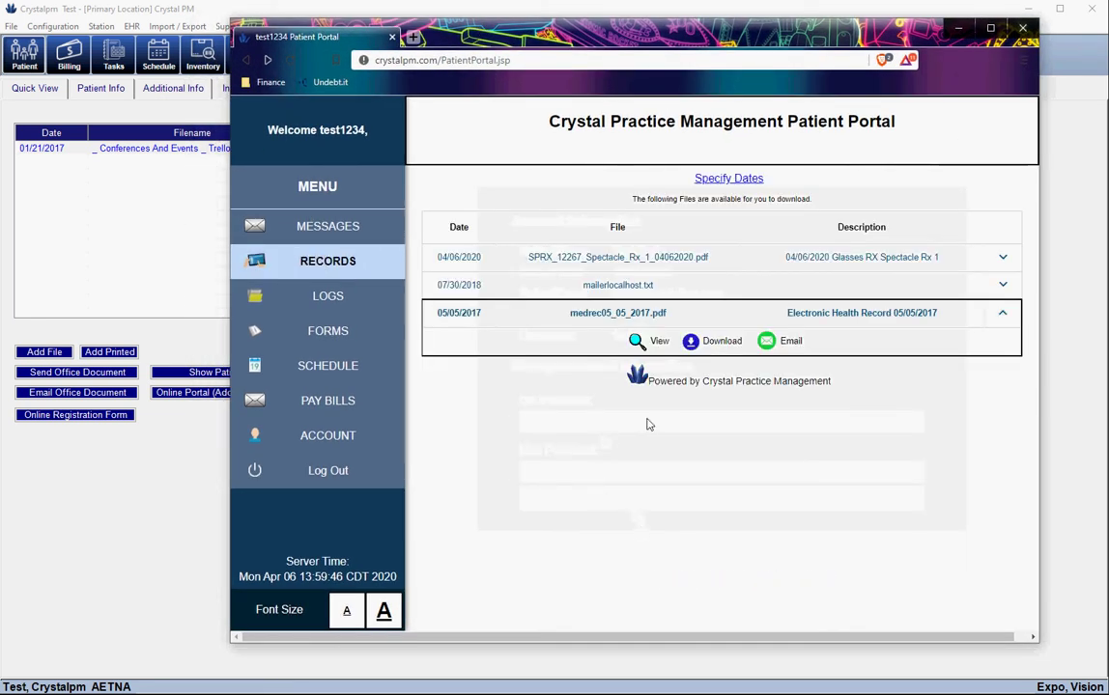
pyautogui.click(563, 263)
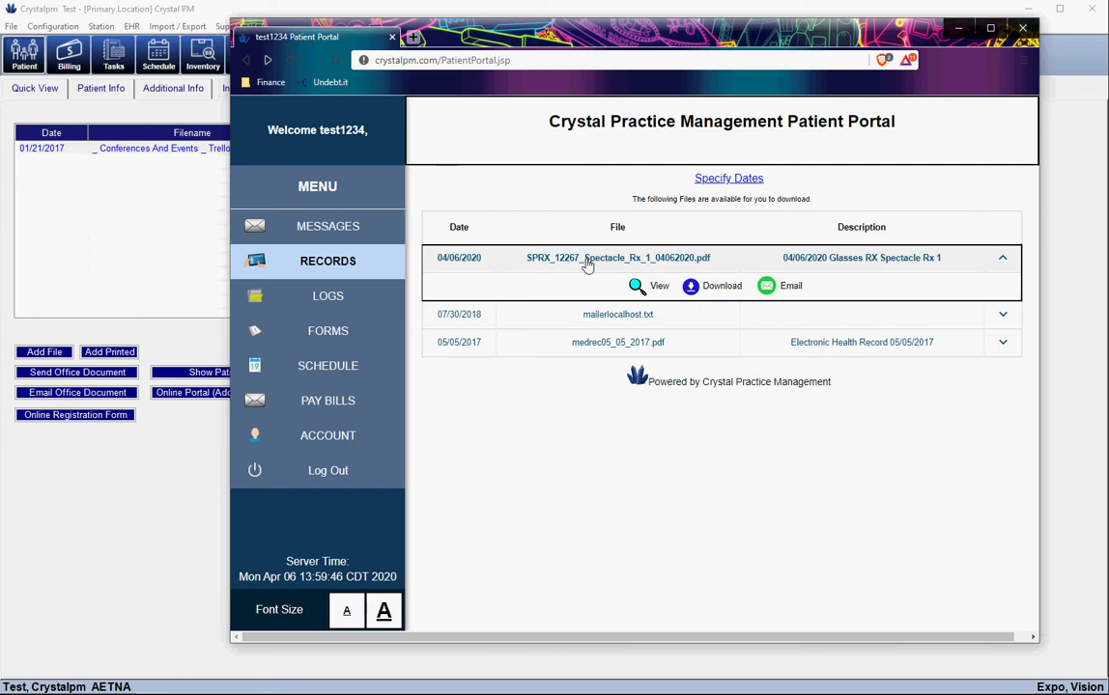
pyautogui.click(637, 314)
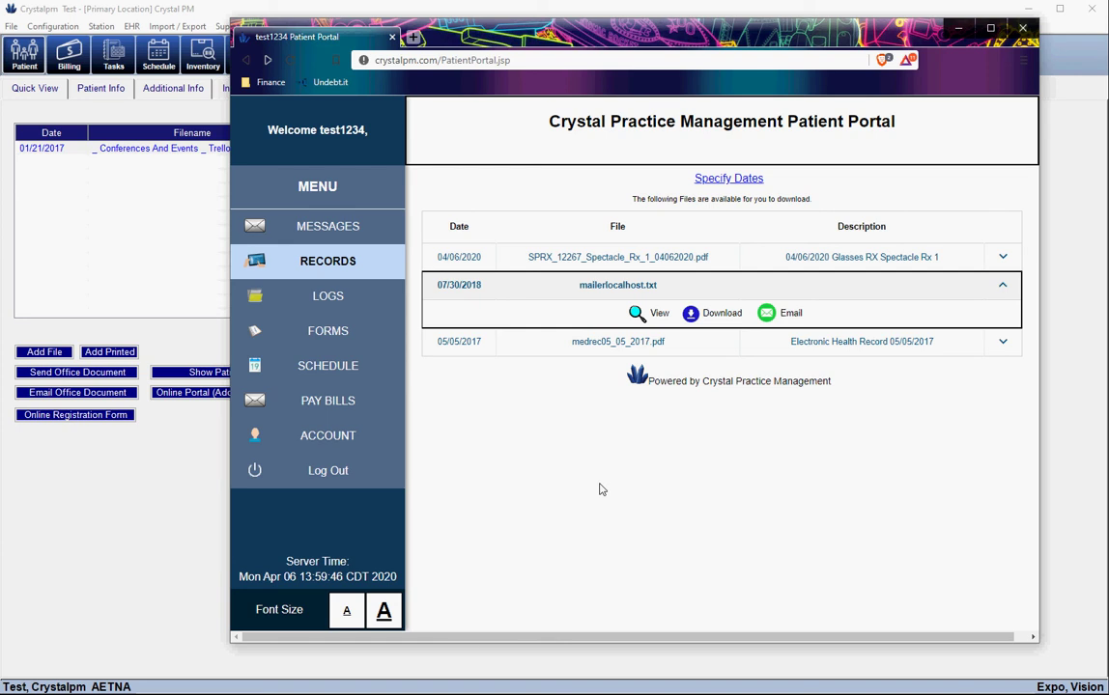
pyautogui.click(618, 341)
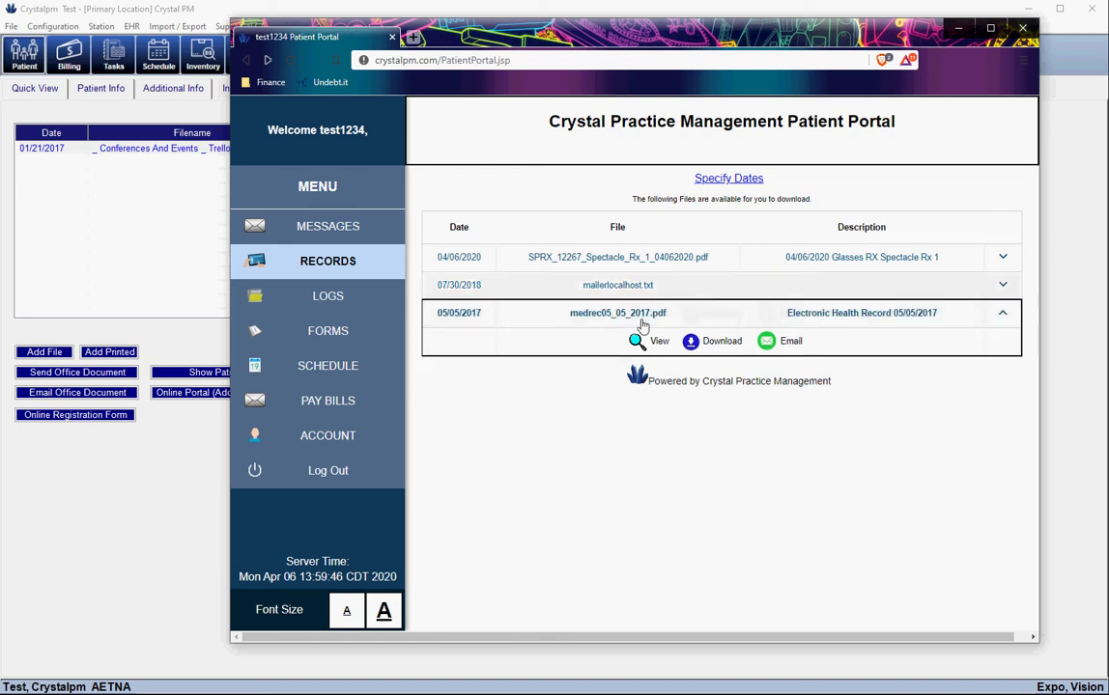
pyautogui.click(625, 260)
pyautogui.click(645, 288)
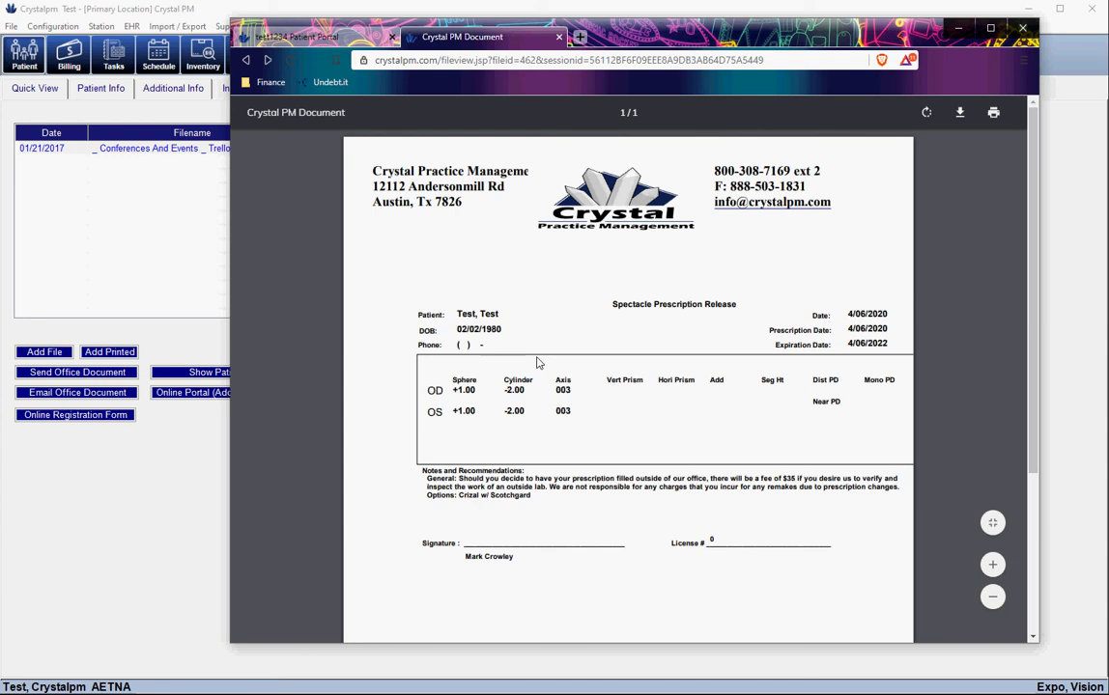
pyautogui.click(141, 499)
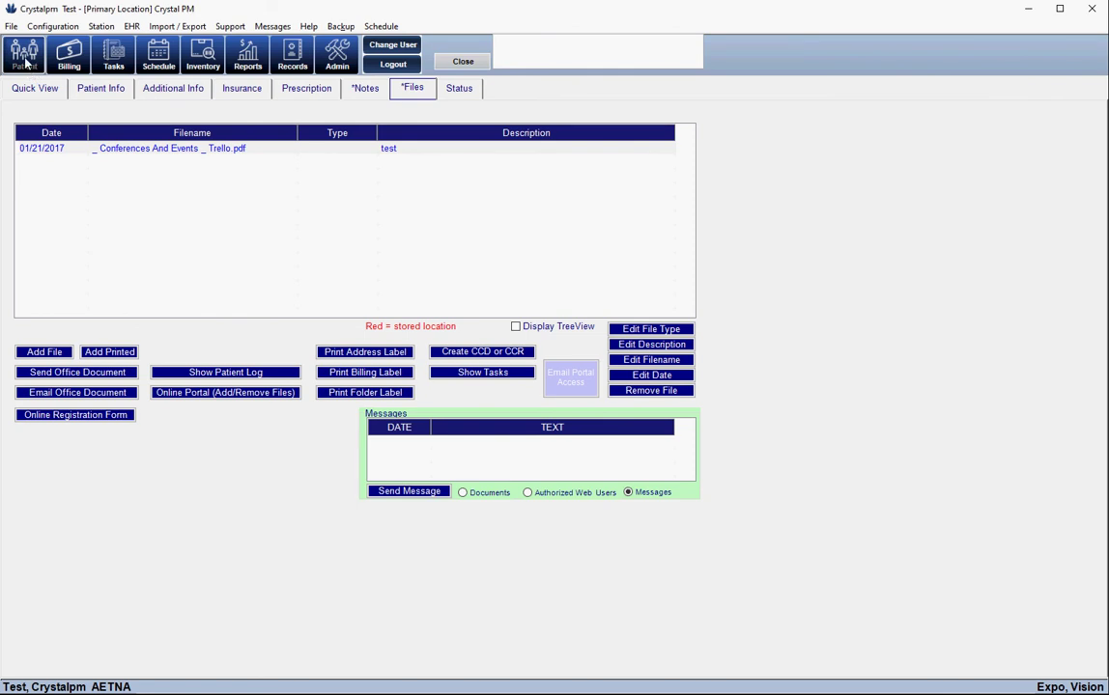
# Print the patient's Spectacle prescription from the Prescription tab
pyautogui.click(306, 91)
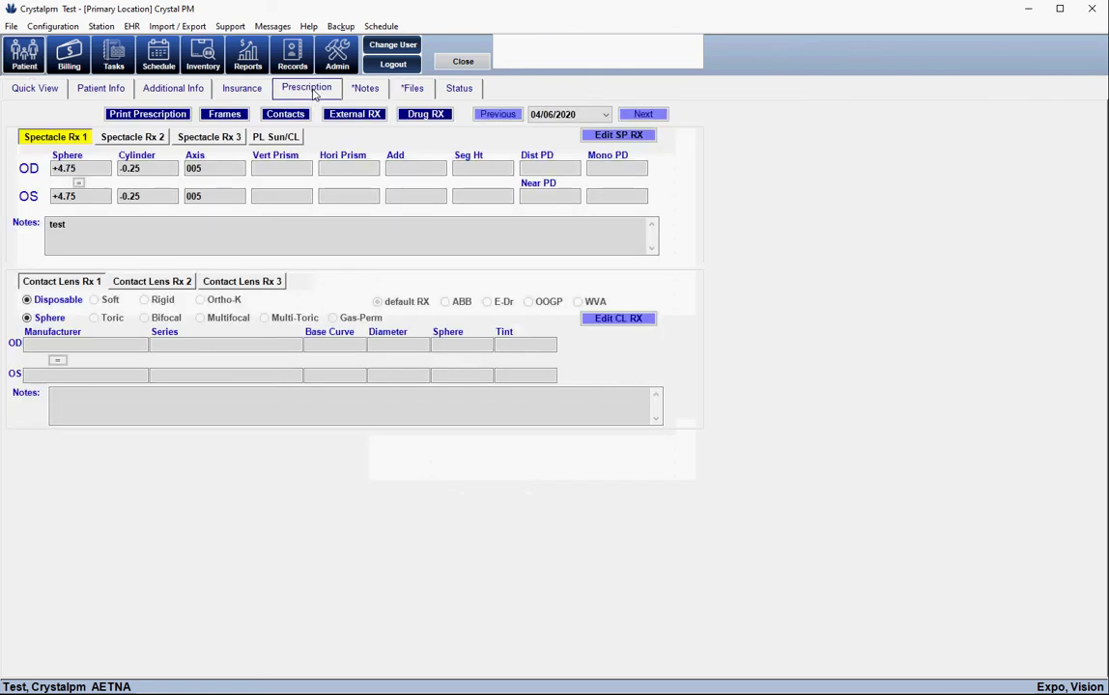
pyautogui.click(148, 113)
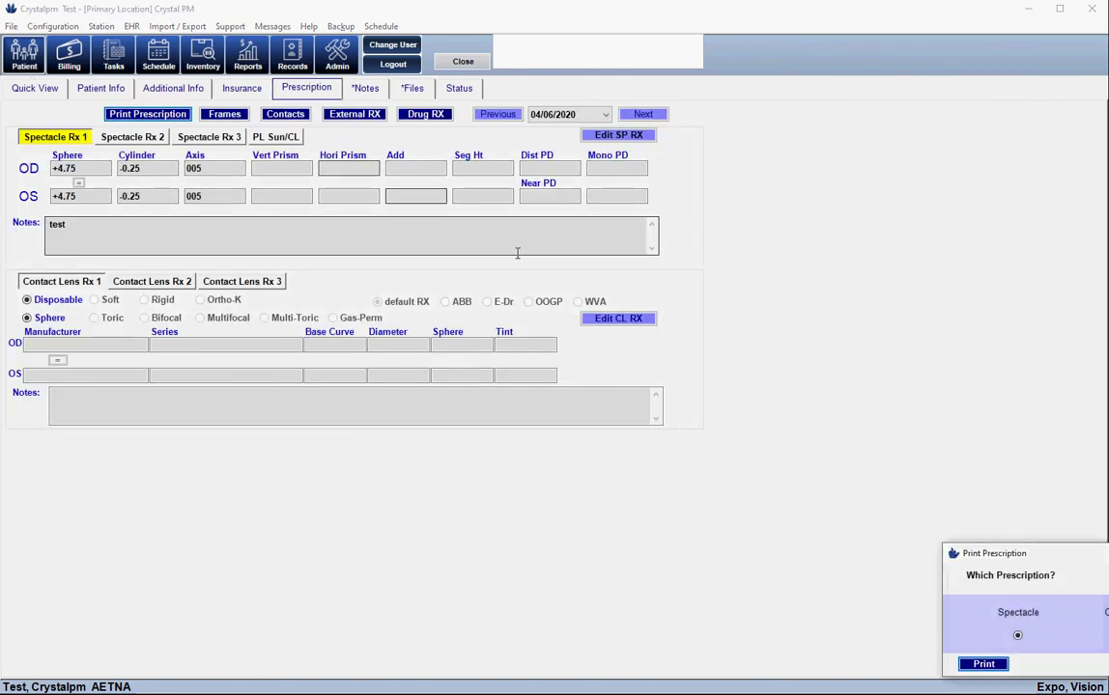
pyautogui.click(983, 664)
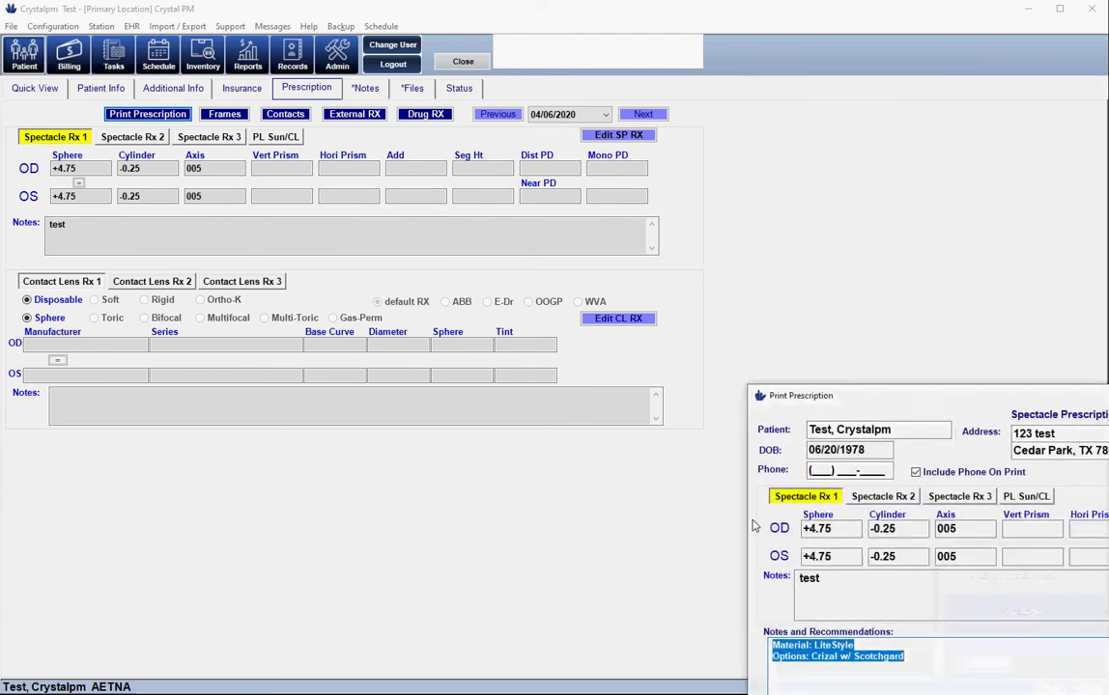
pyautogui.moveTo(1080, 387); pyautogui.dragTo(629, 216)
pyautogui.moveTo(361, 123); pyautogui.dragTo(328, 110)
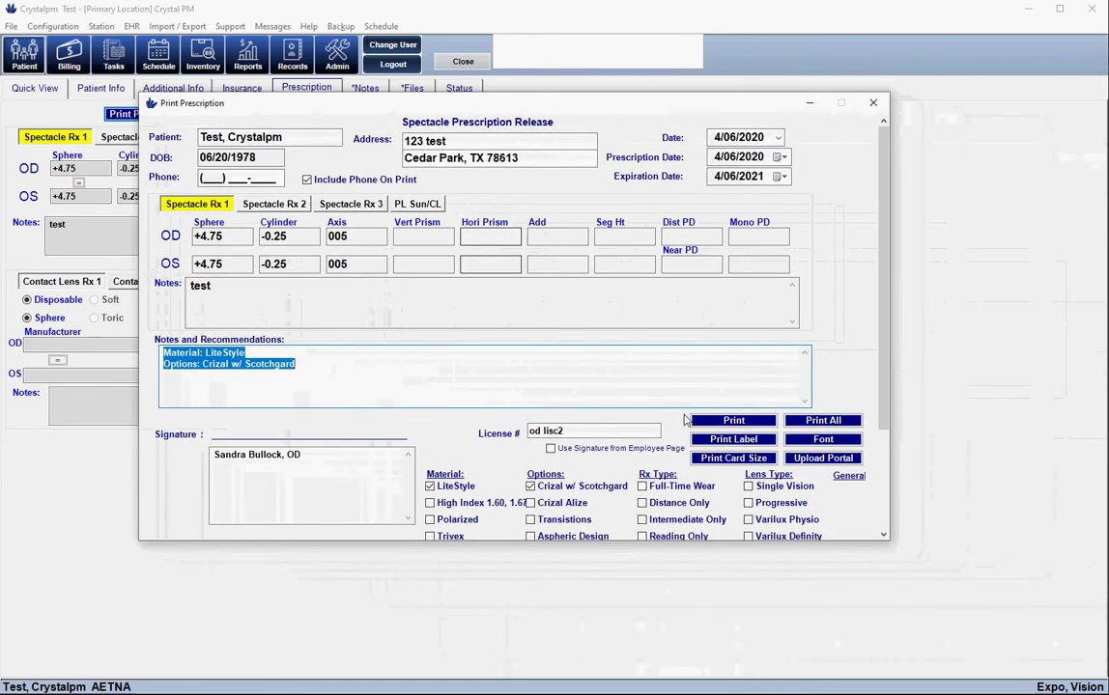
# Upload the prescription release to the patient portal and confirm the RX uploaded message
pyautogui.click(836, 463)
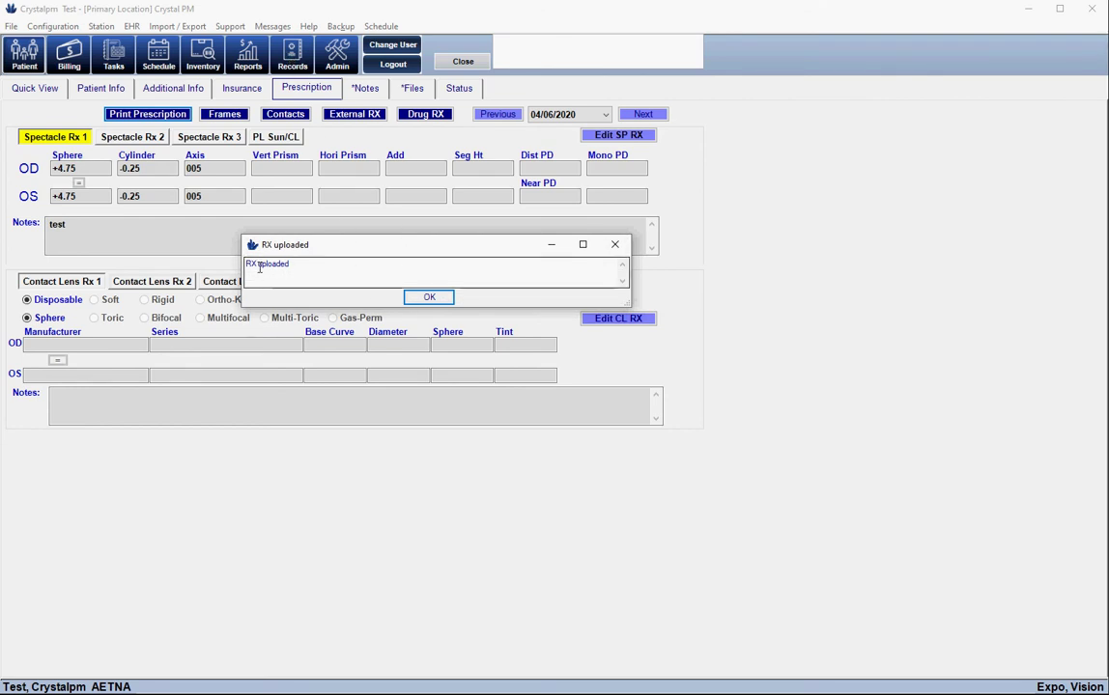
pyautogui.moveTo(300, 262); pyautogui.dragTo(271, 266)
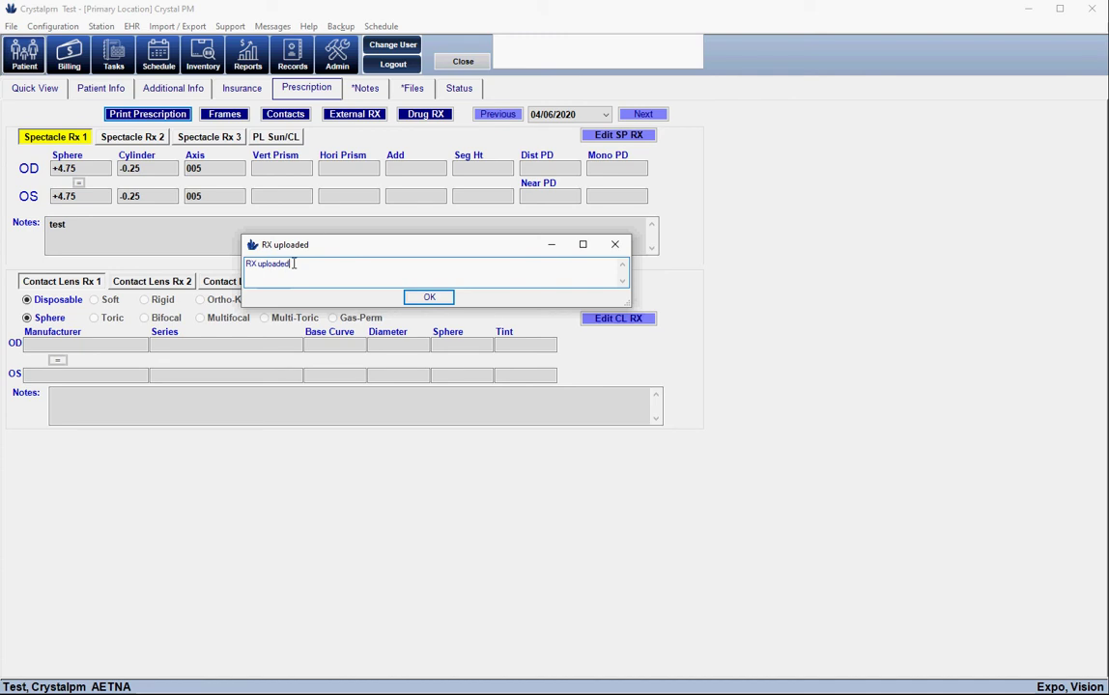
pyautogui.click(437, 299)
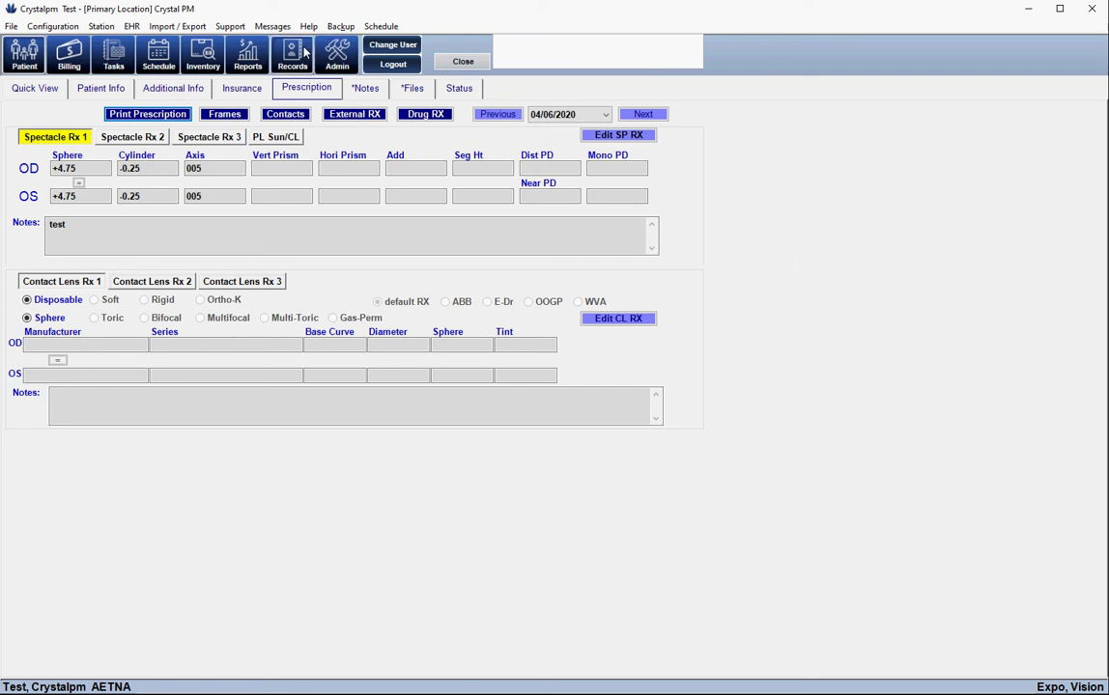
# Ignore the missing phone number warning, open the exam record, and go to its ARRA tab
pyautogui.click(35, 88)
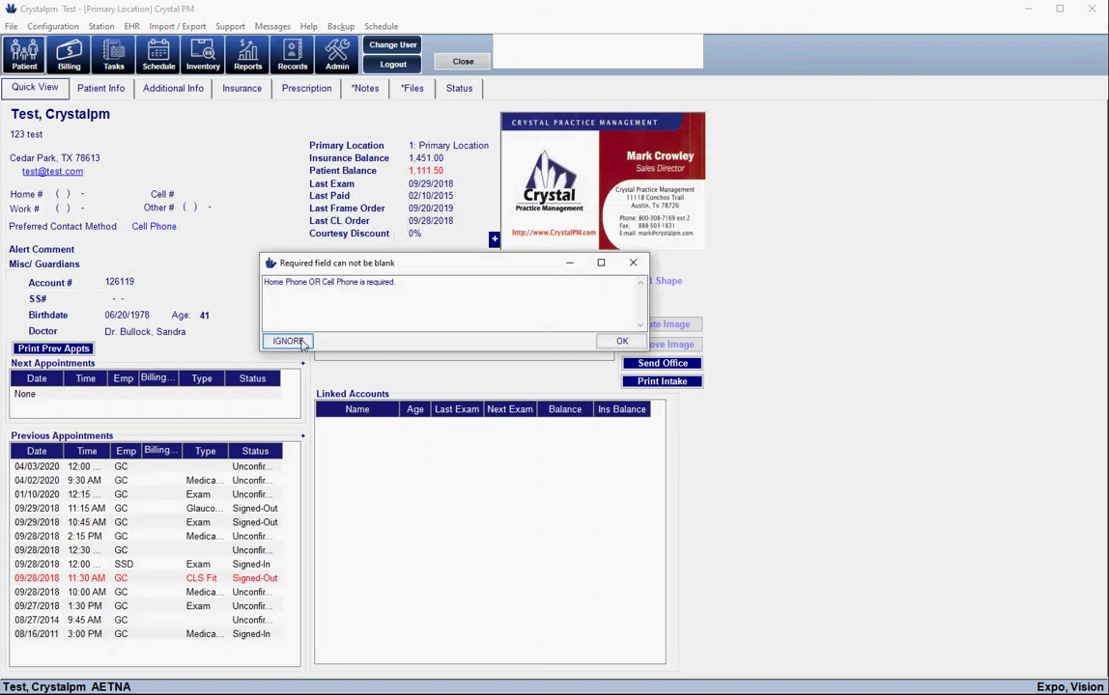
pyautogui.click(289, 340)
pyautogui.press('Escape')
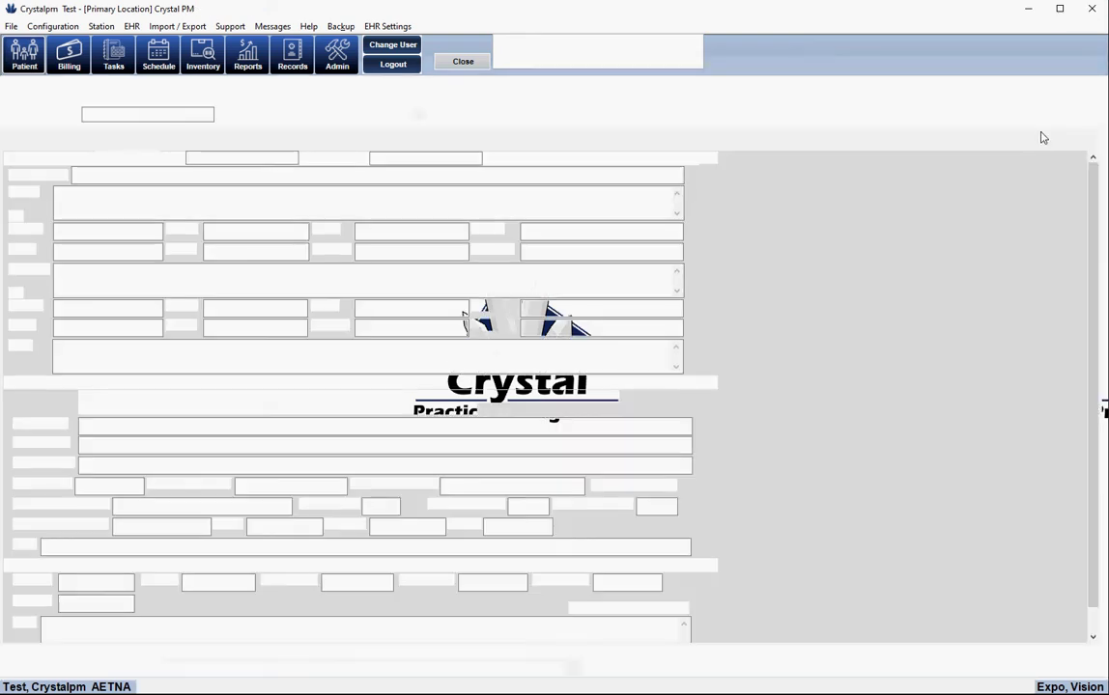
pyautogui.click(1094, 141)
pyautogui.click(1094, 141)
pyautogui.click(1094, 141)
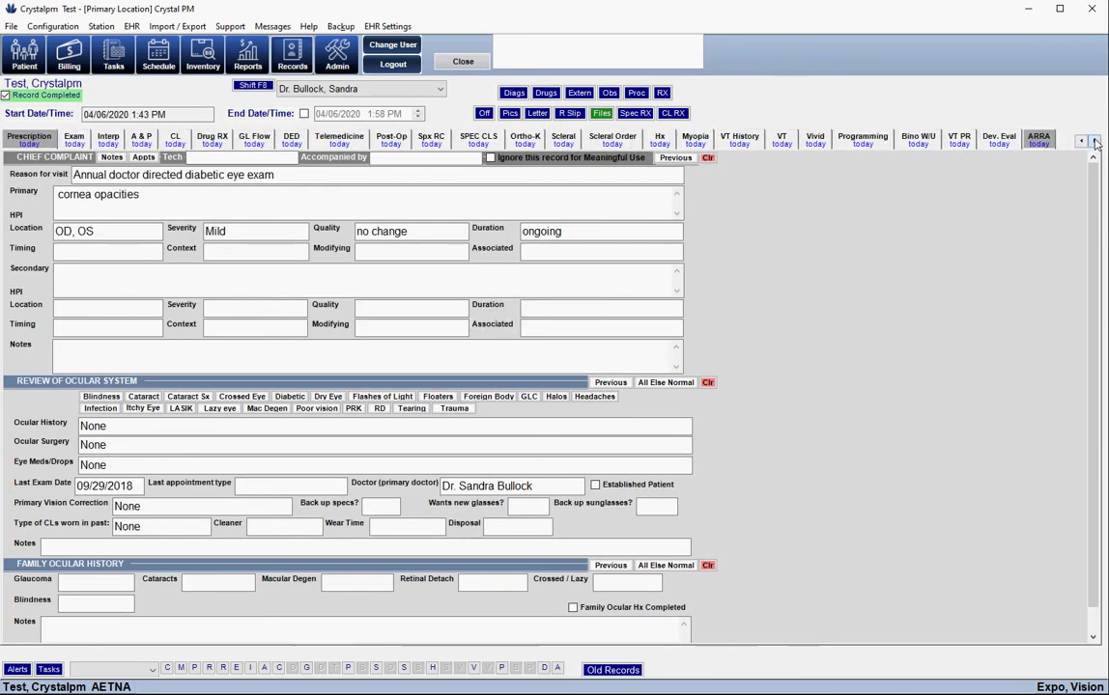
pyautogui.click(1039, 141)
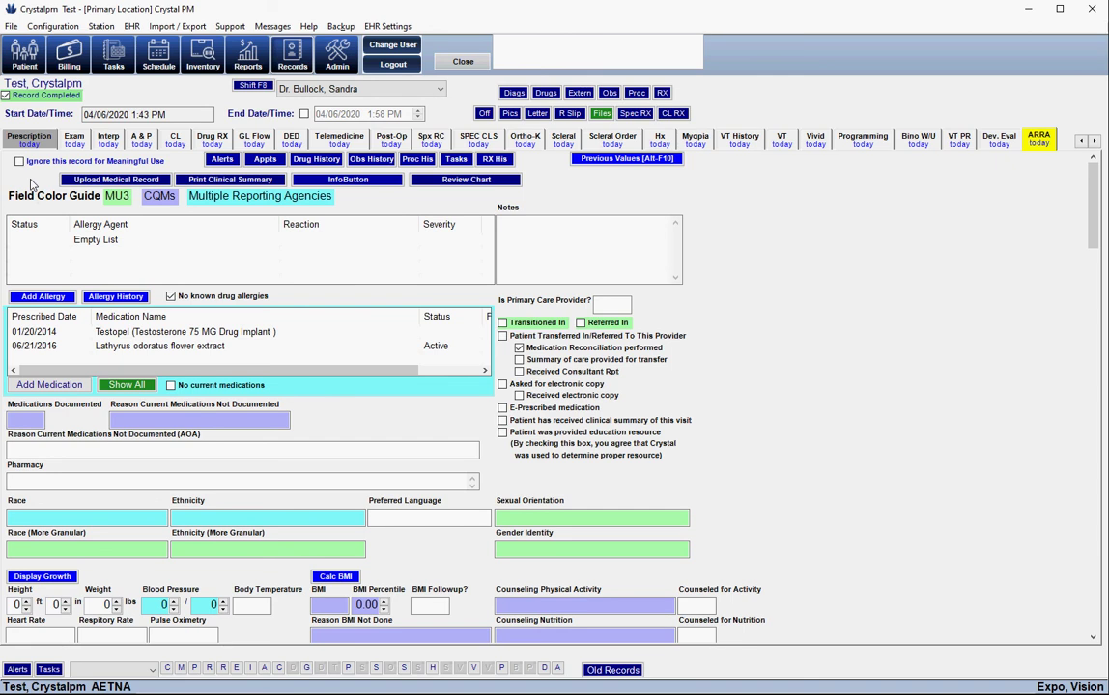
pyautogui.click(11, 26)
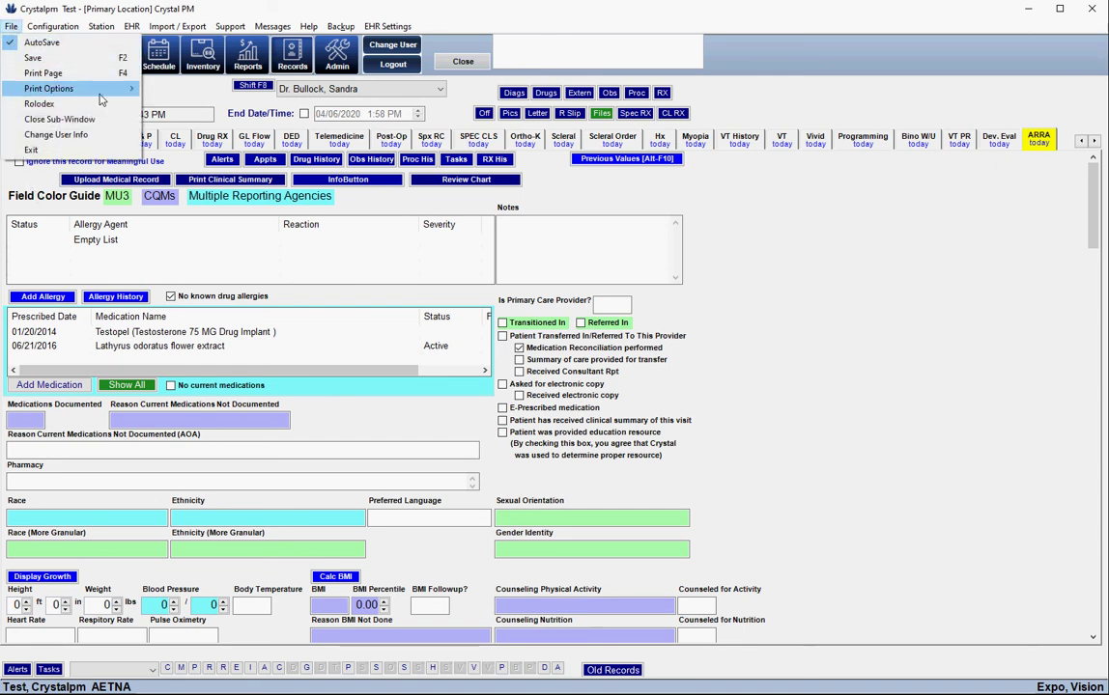
pyautogui.moveTo(105, 89)
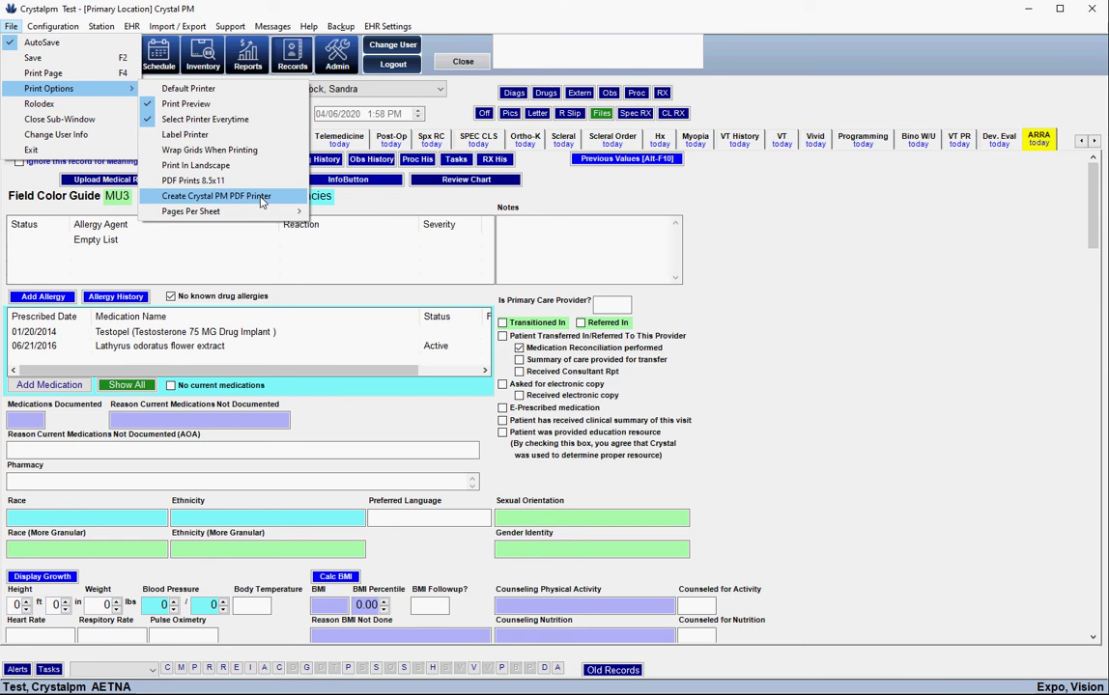
pyautogui.click(645, 193)
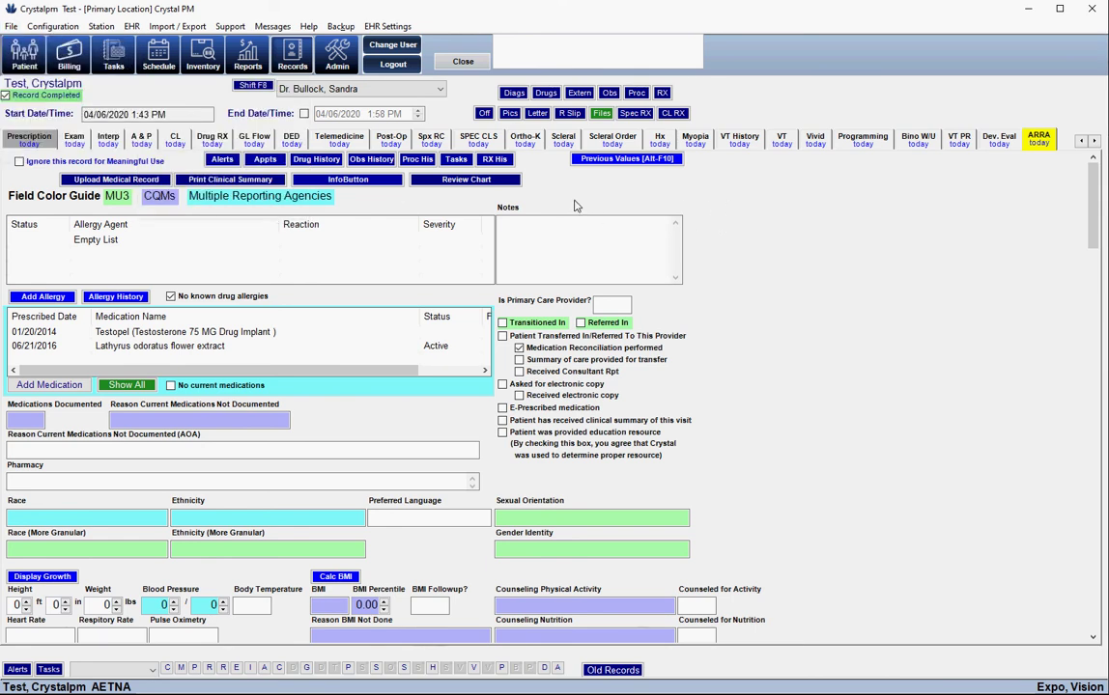
# Create an office letter from this exam using the Exam Summary 2.docx template
pyautogui.click(486, 114)
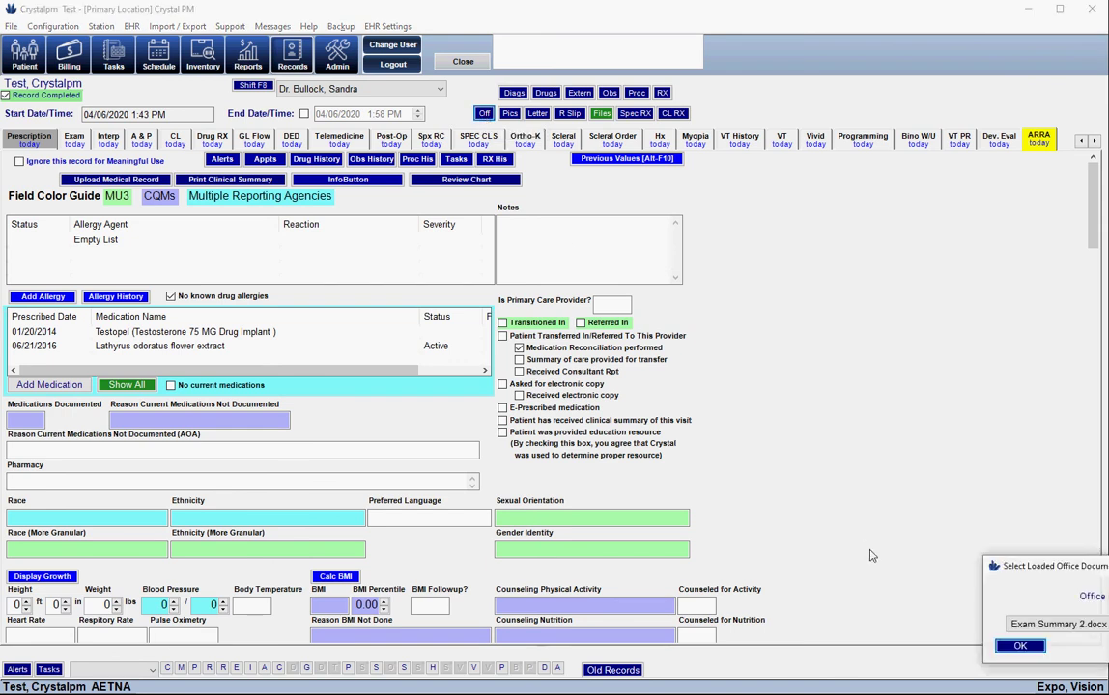
pyautogui.moveTo(1072, 569); pyautogui.dragTo(456, 223)
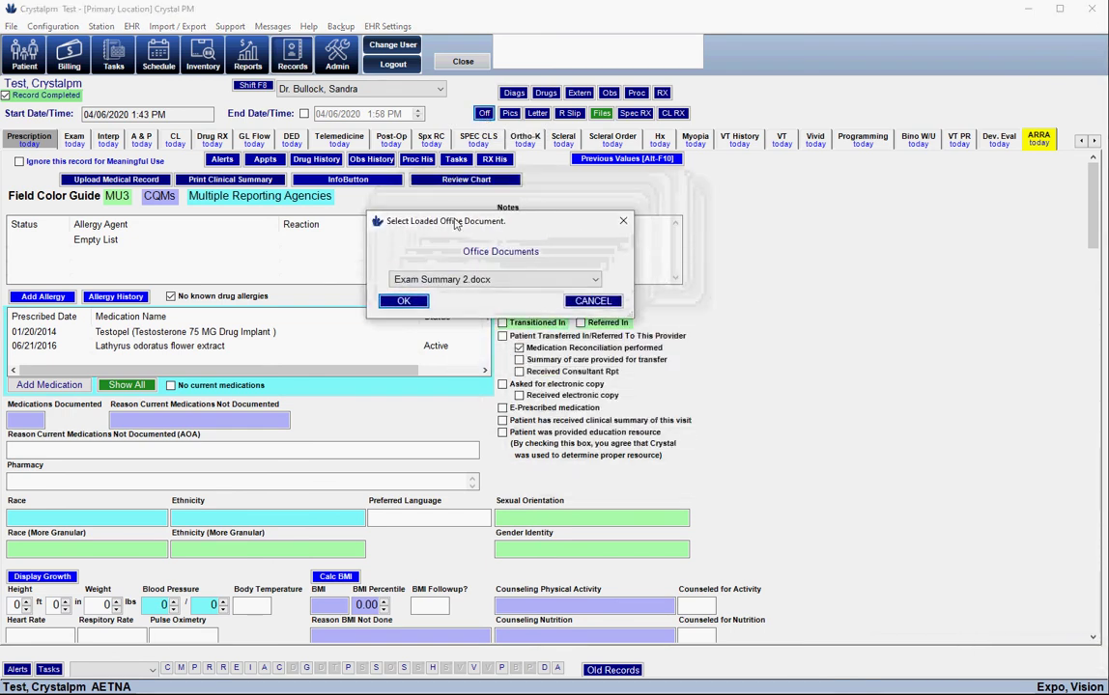
pyautogui.click(404, 300)
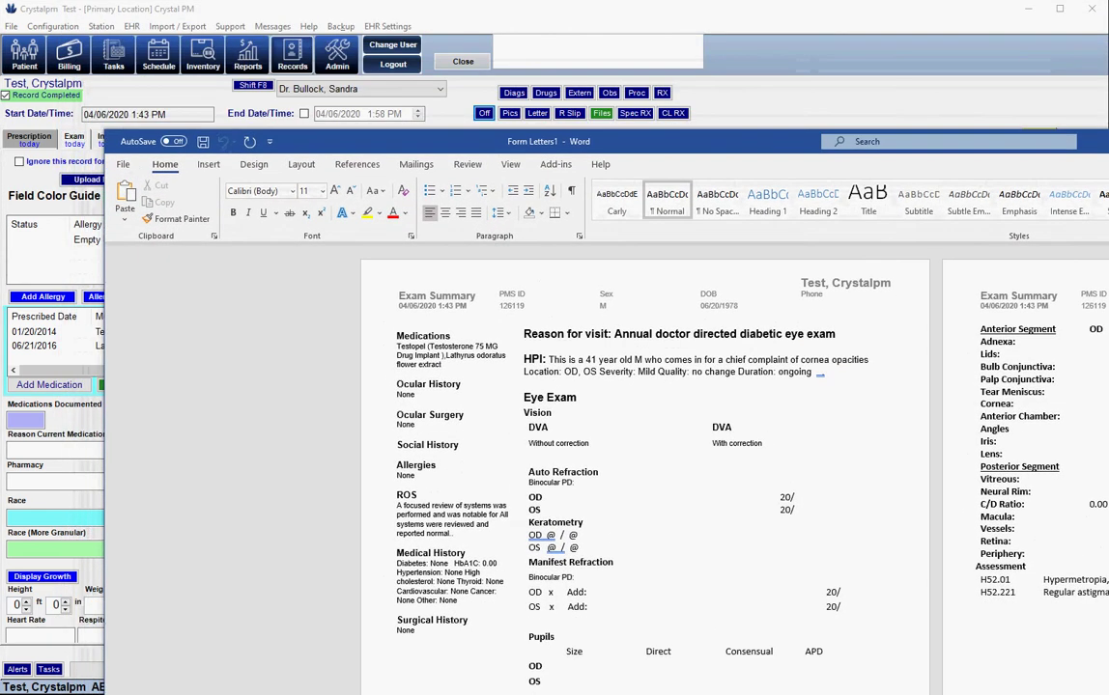
# Print the Word exam summary to the Crystal PM Printer
pyautogui.click(137, 160)
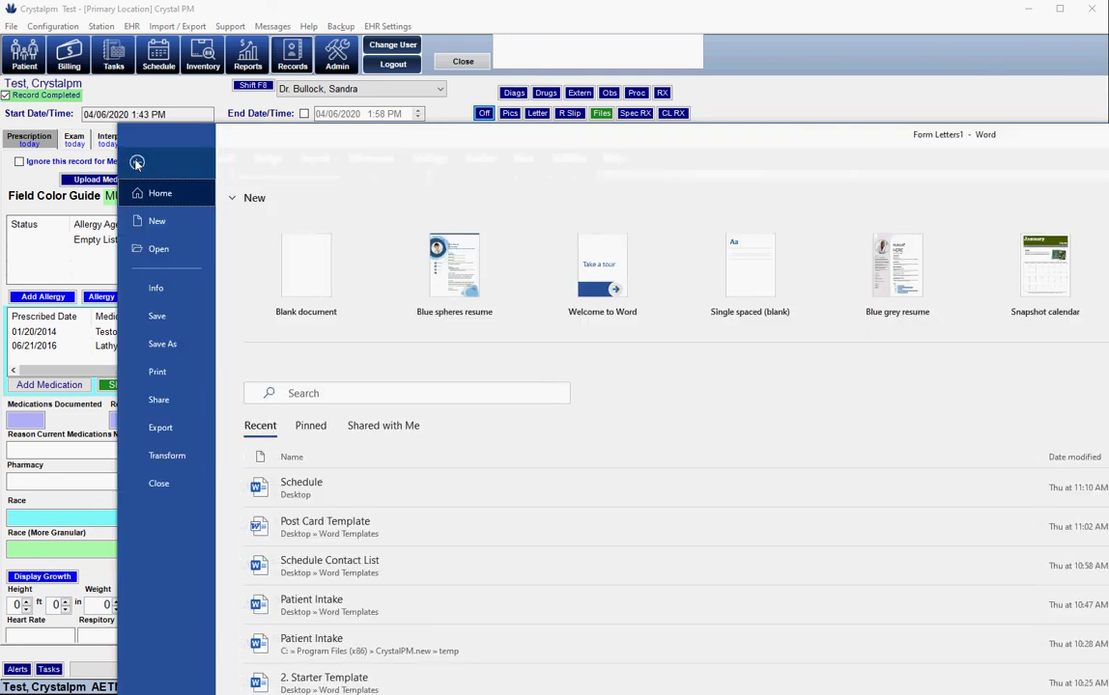
pyautogui.click(157, 373)
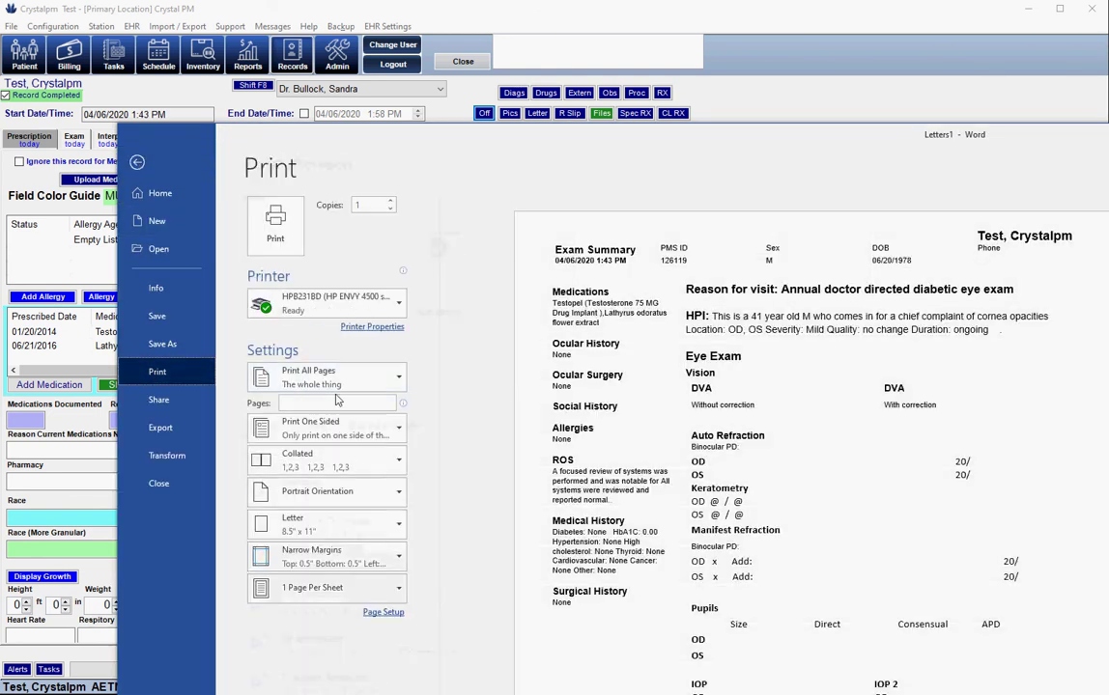
pyautogui.click(378, 307)
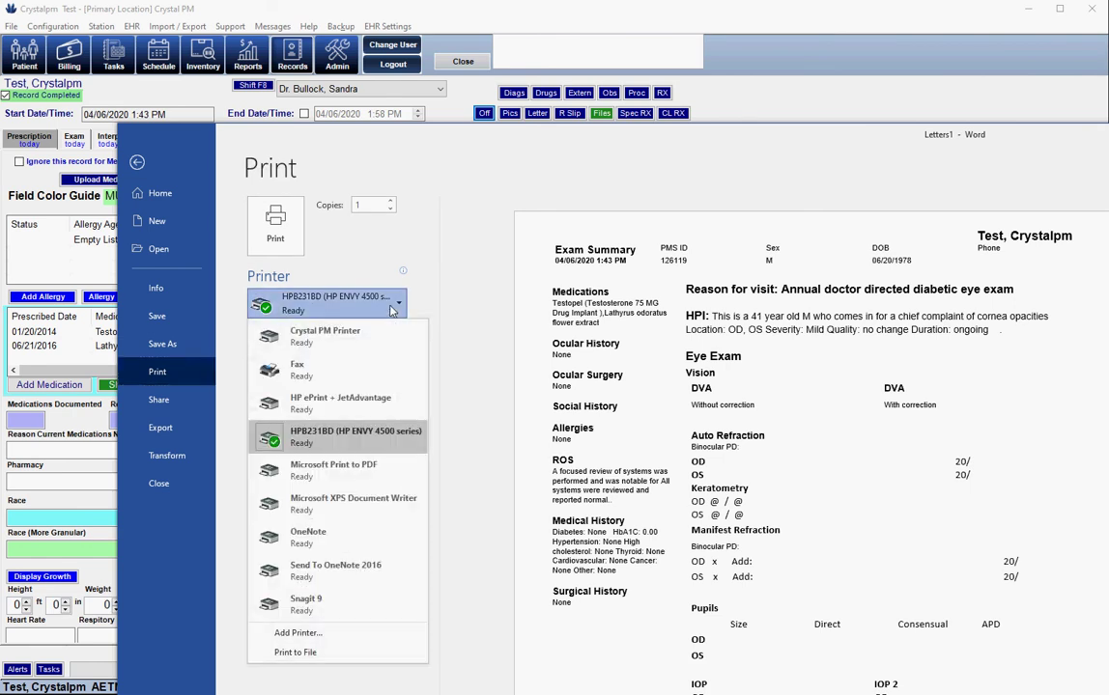
pyautogui.click(333, 334)
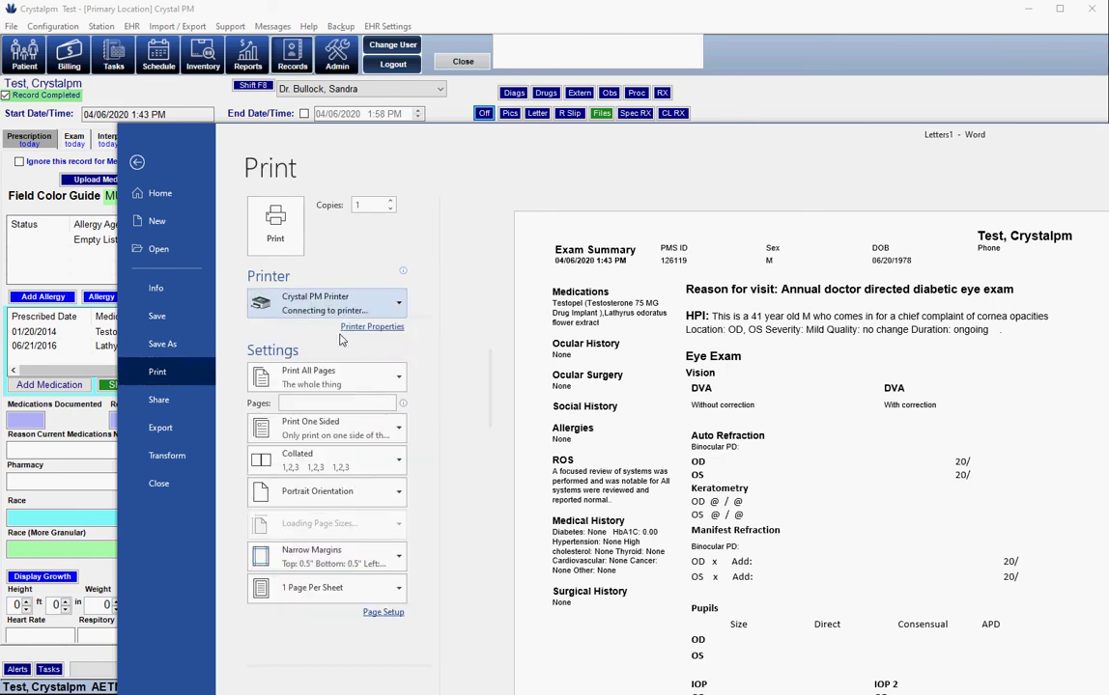
pyautogui.click(275, 224)
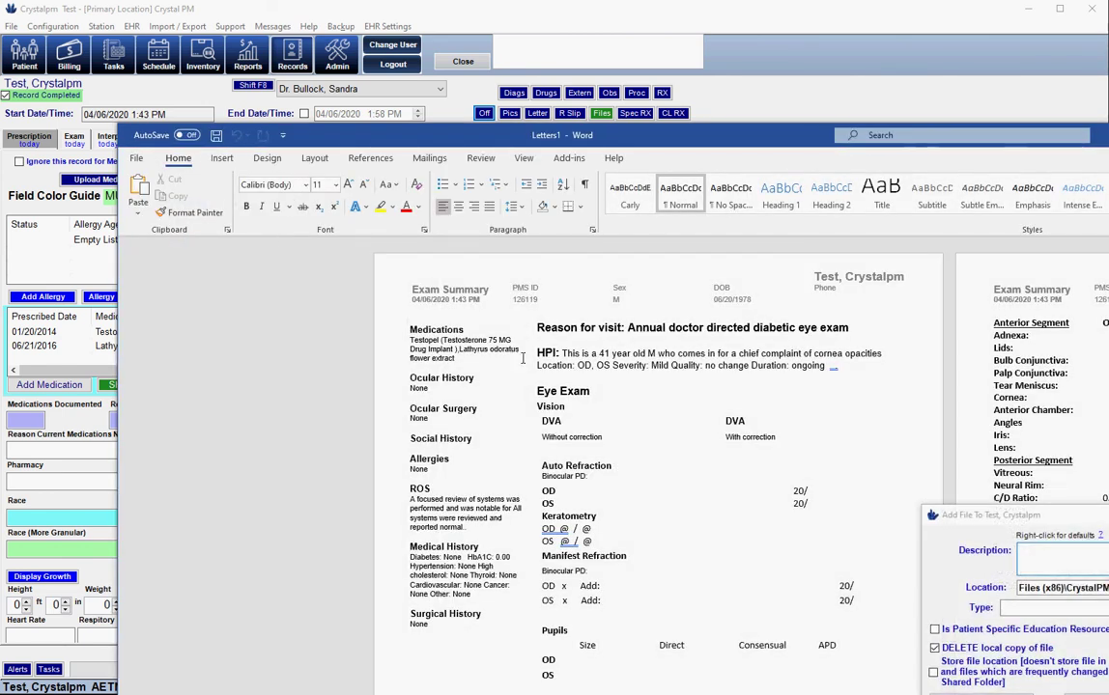
# Add the printed letter to the patient's files with description 'exam summary', upload it, and close the letter
pyautogui.moveTo(1096, 524); pyautogui.dragTo(476, 281)
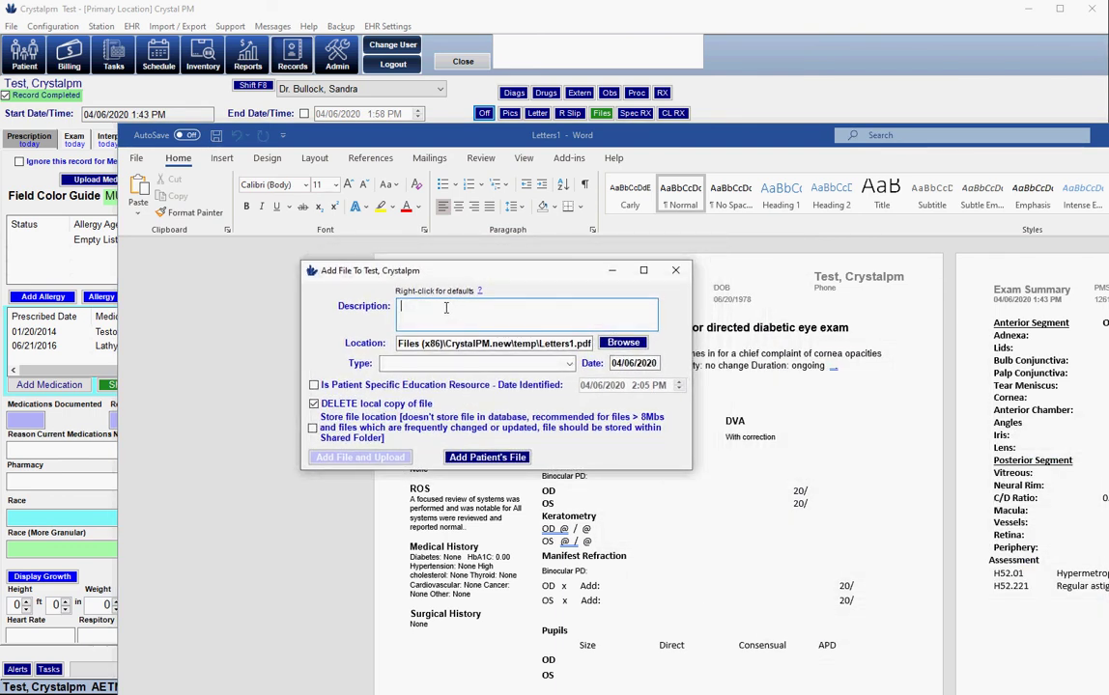
pyautogui.write('xam summary')
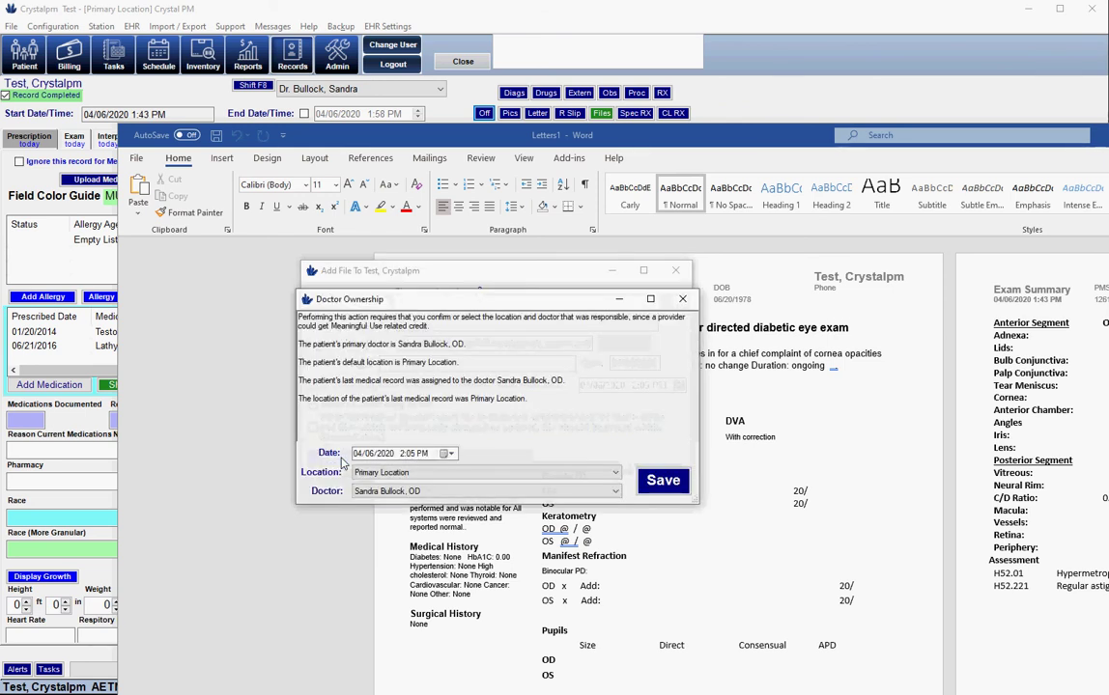
pyautogui.click(663, 482)
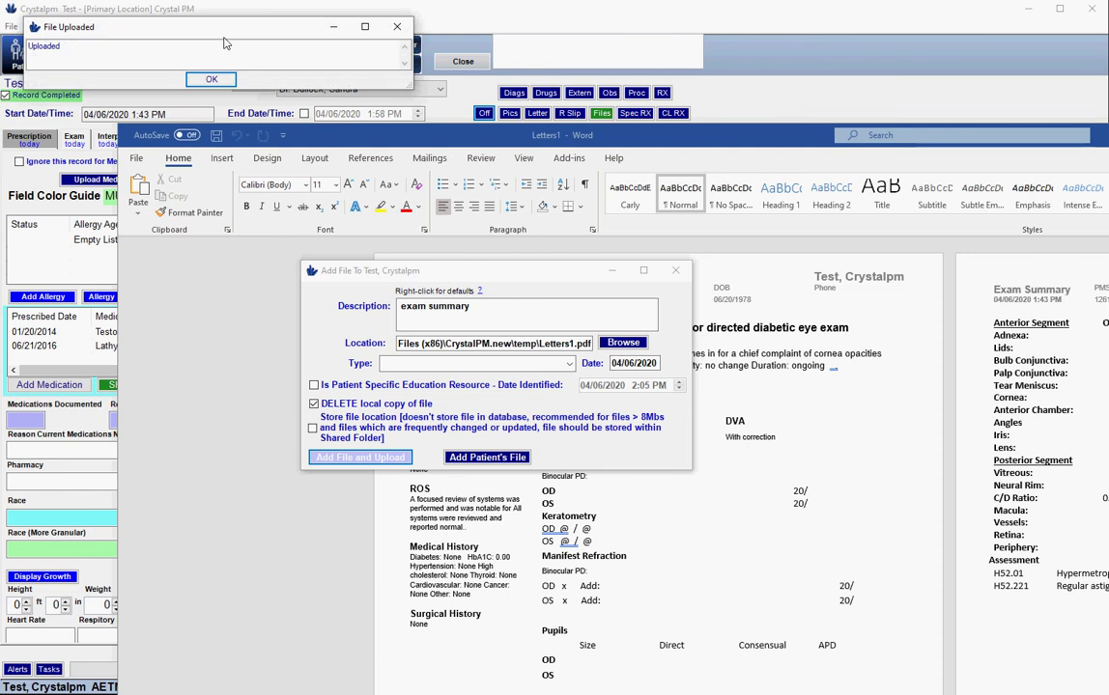
pyautogui.moveTo(225, 33); pyautogui.dragTo(476, 377)
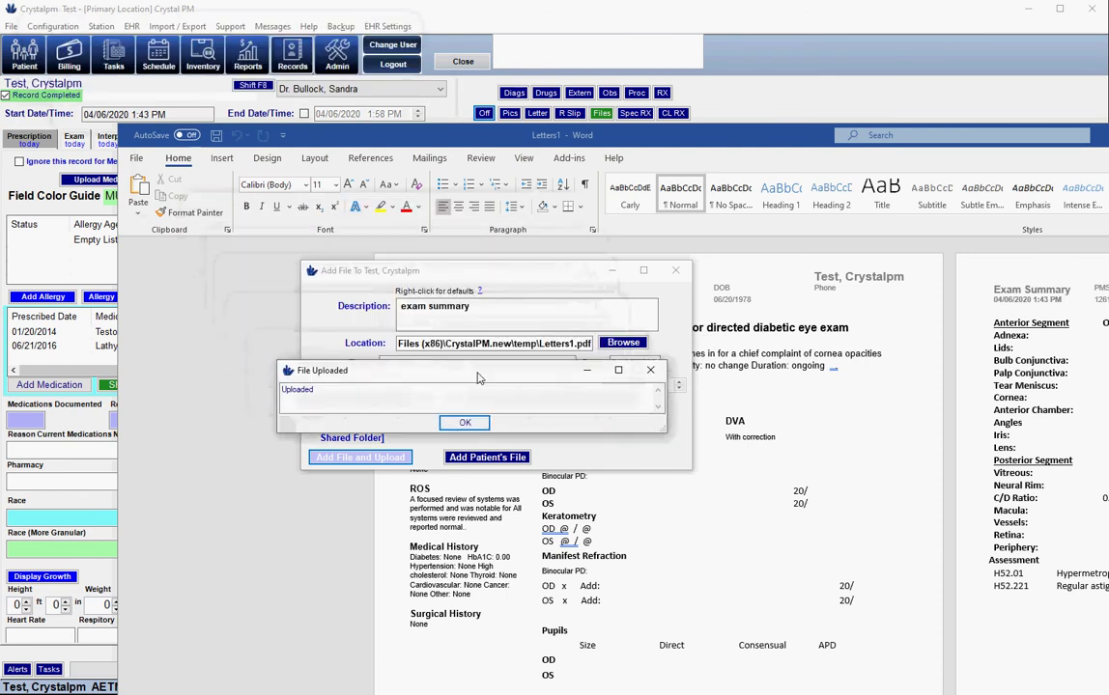
pyautogui.click(465, 422)
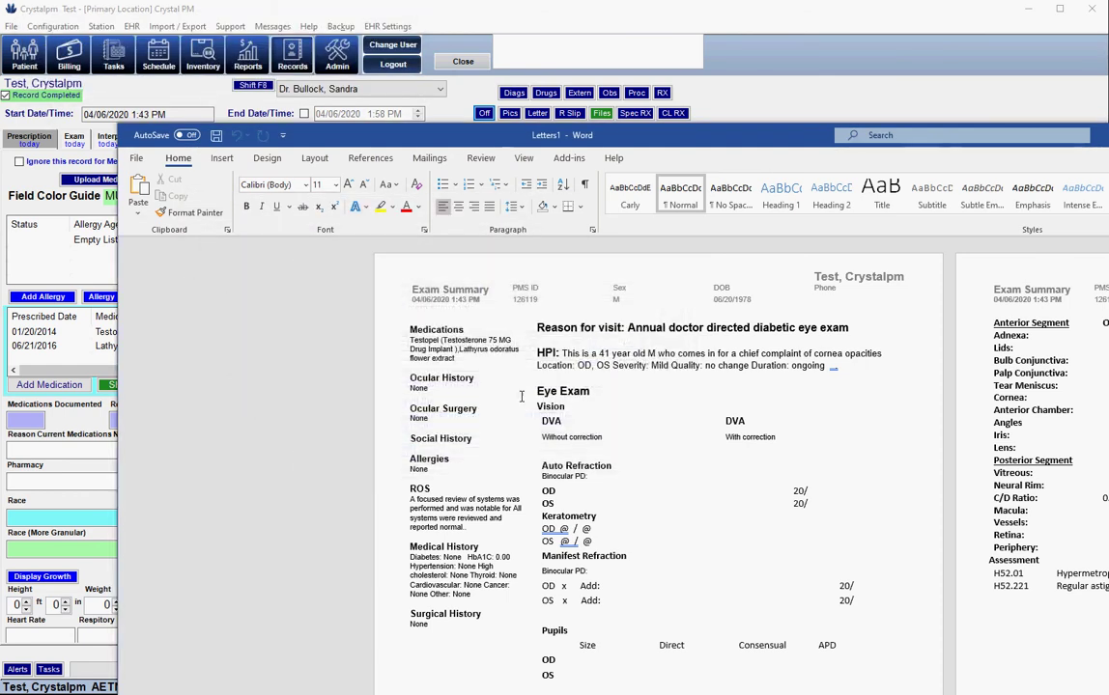
pyautogui.click(890, 92)
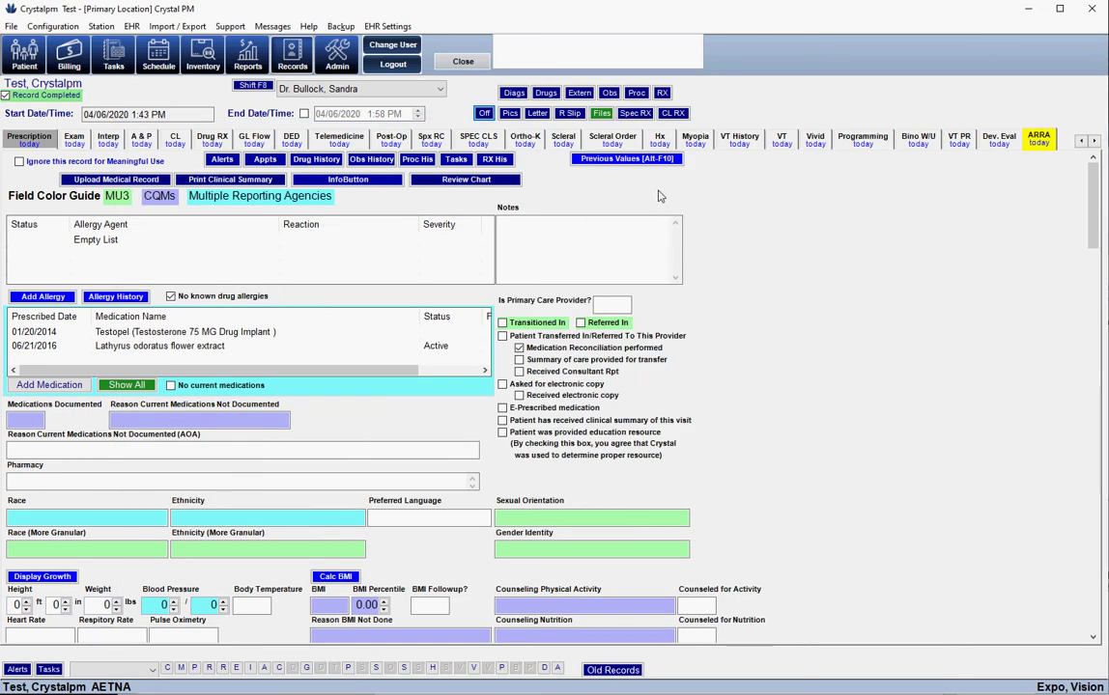
# Open the patient record's Files tab, showing Letters1.pdf listed as exam summary
pyautogui.click(21, 53)
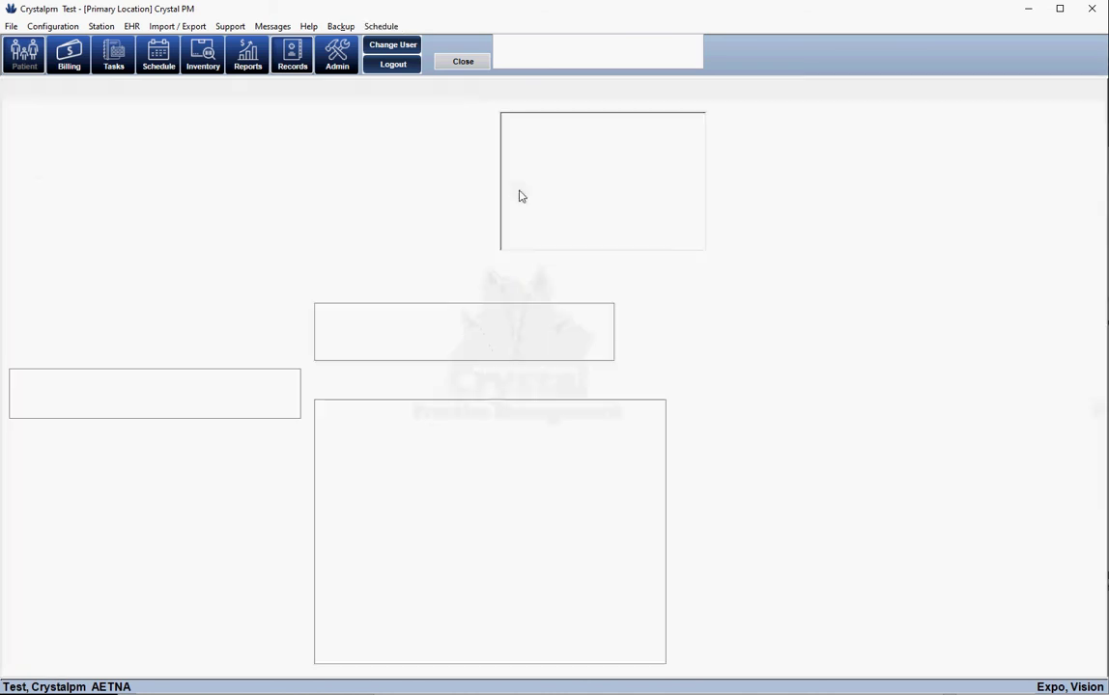
pyautogui.click(415, 88)
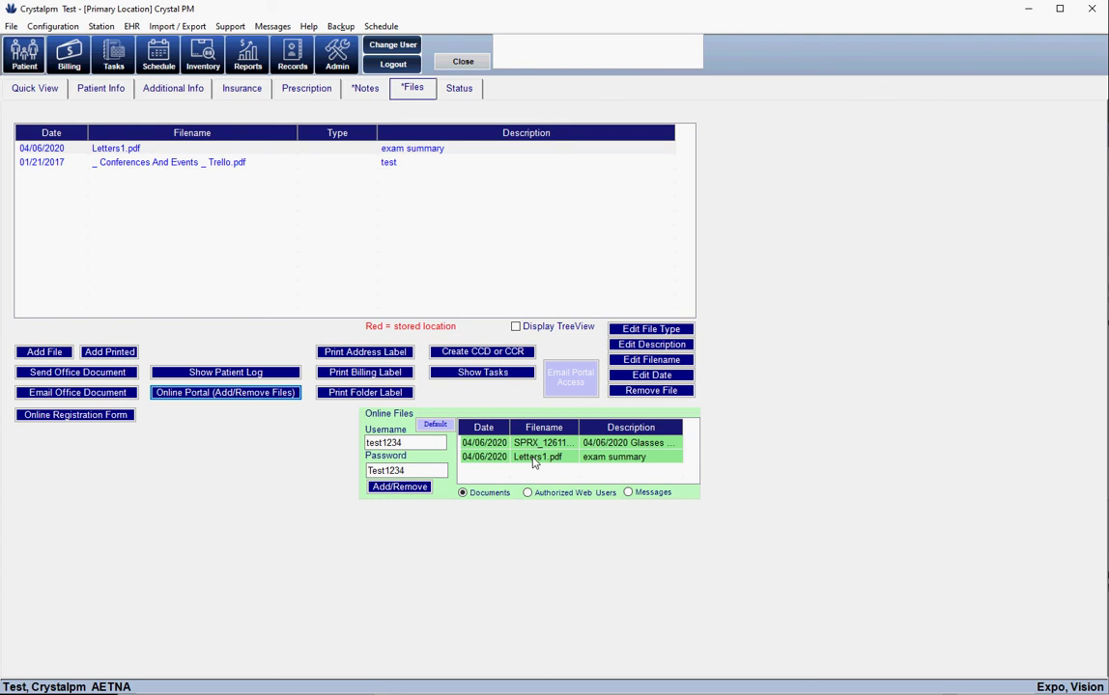
# Open Share Files Online and review the 04/06/2020 spectacle Rx and Letters1.pdf
pyautogui.click(396, 486)
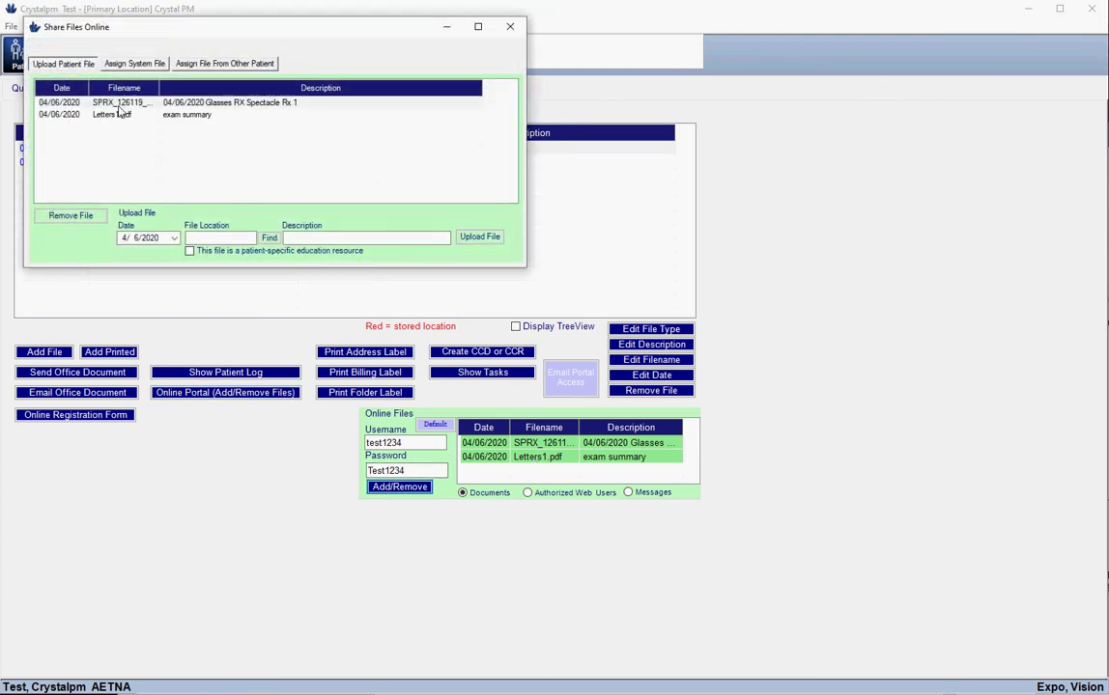
pyautogui.click(107, 101)
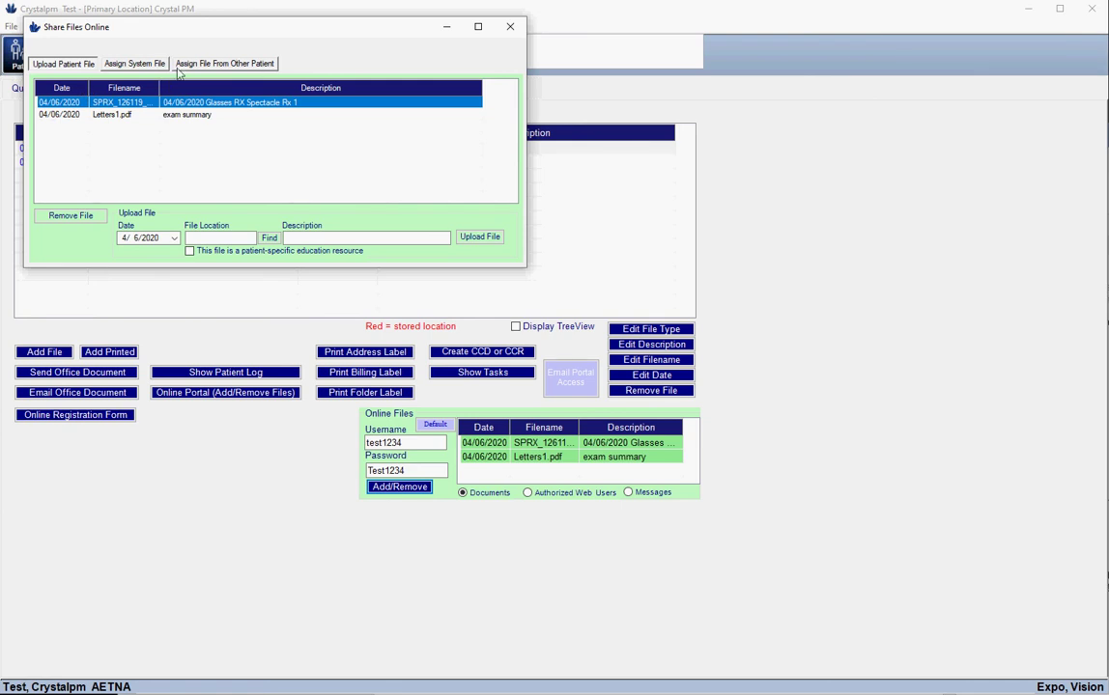
pyautogui.moveTo(213, 27); pyautogui.dragTo(362, 221)
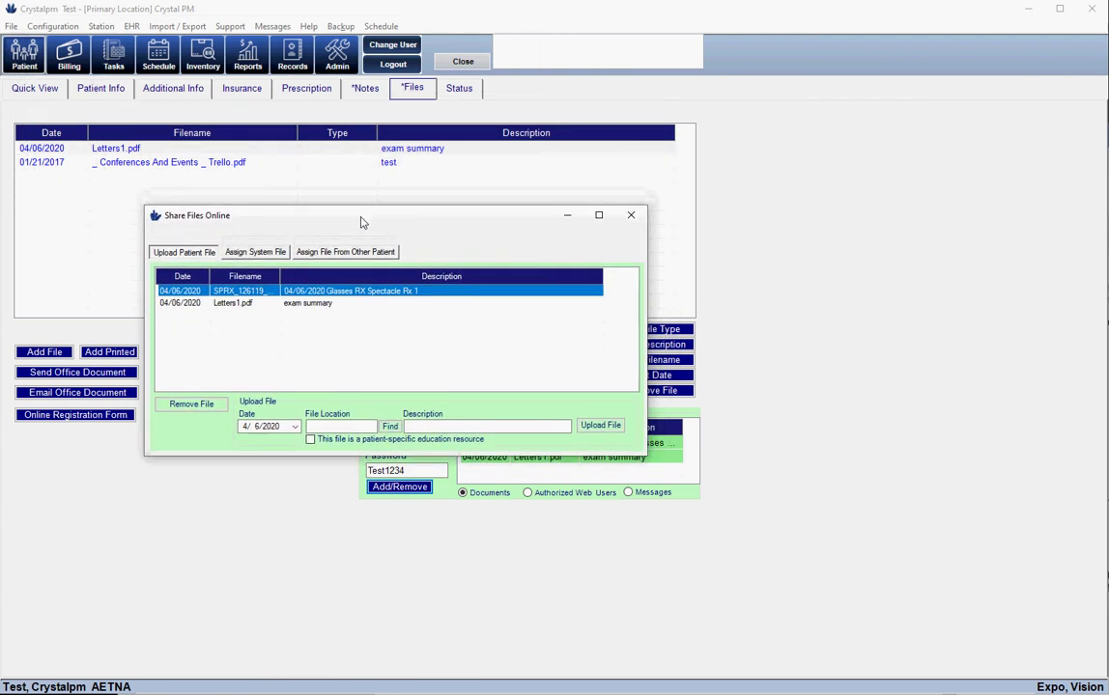